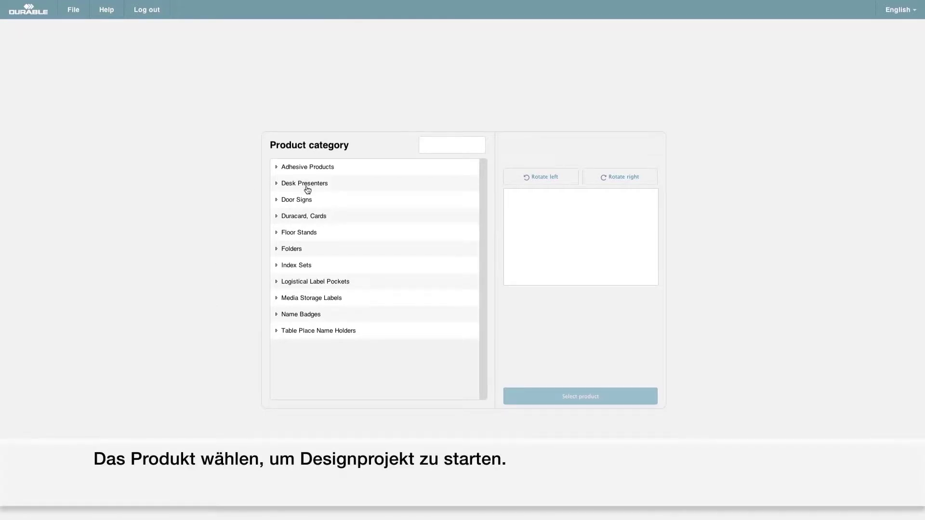
Step: Start a new design for the Identification card product 8914, 8915 from the Duracard, Cards category
{"action": "left_click", "coordinate": [305, 218]}
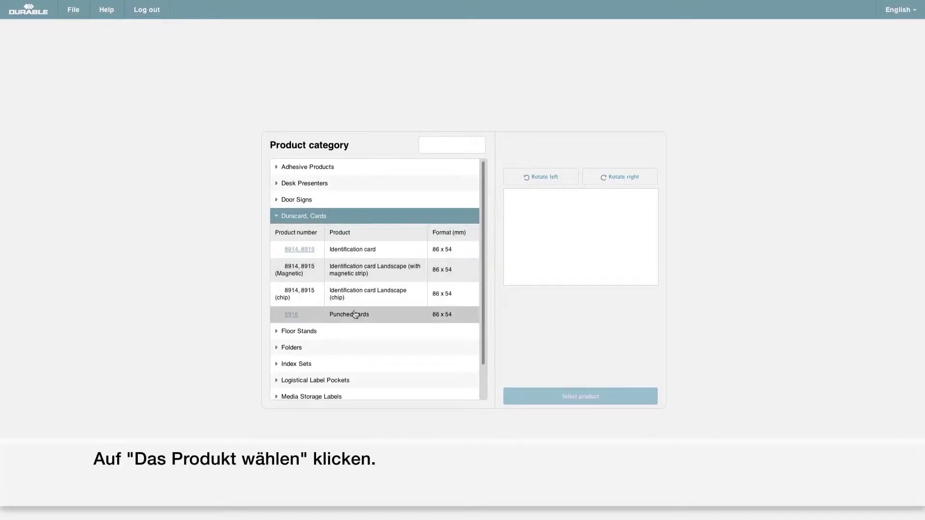
{"action": "left_click", "coordinate": [357, 252]}
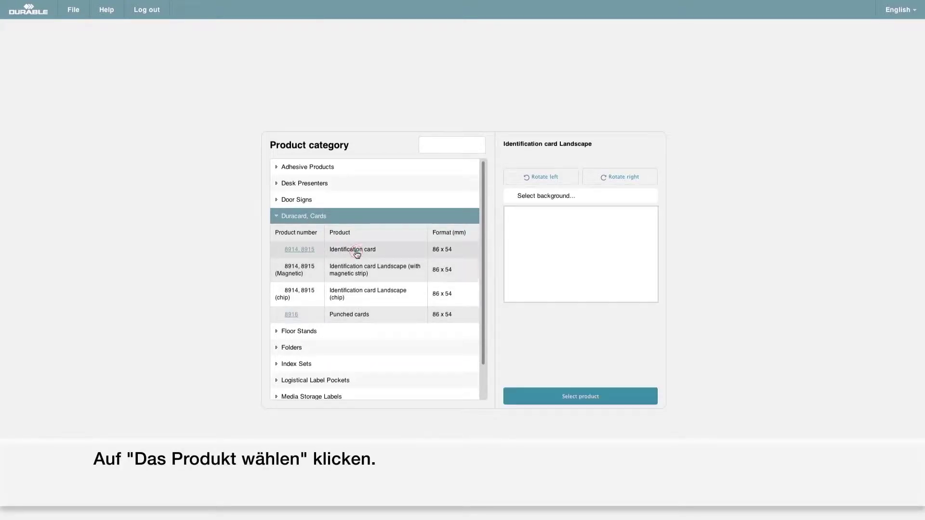
{"action": "left_click", "coordinate": [580, 397]}
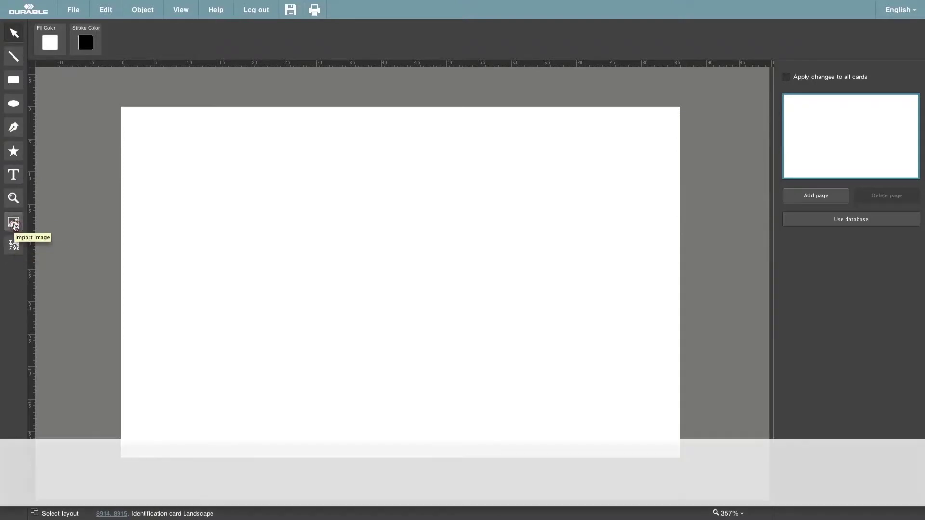
Step: Import the image file Background.jpg from the computer onto the blank card
{"action": "left_click", "coordinate": [14, 224]}
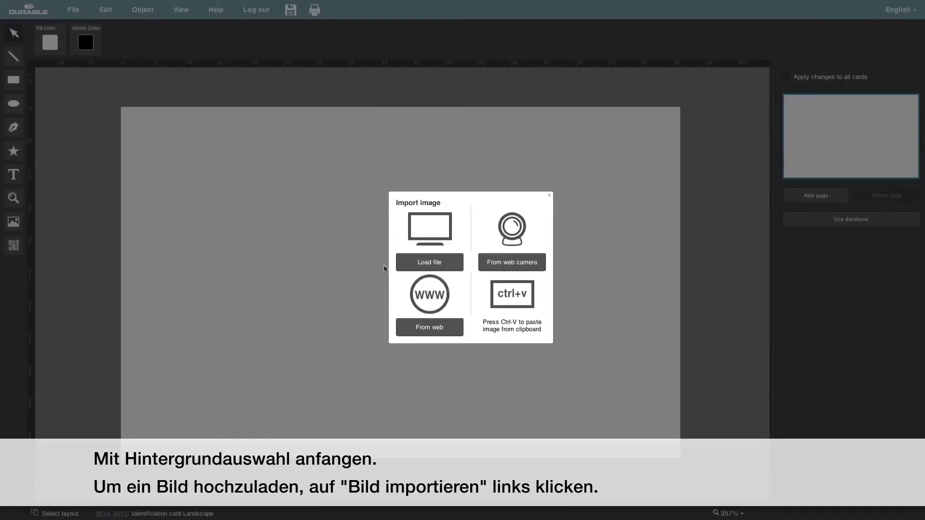
{"action": "left_click", "coordinate": [409, 268]}
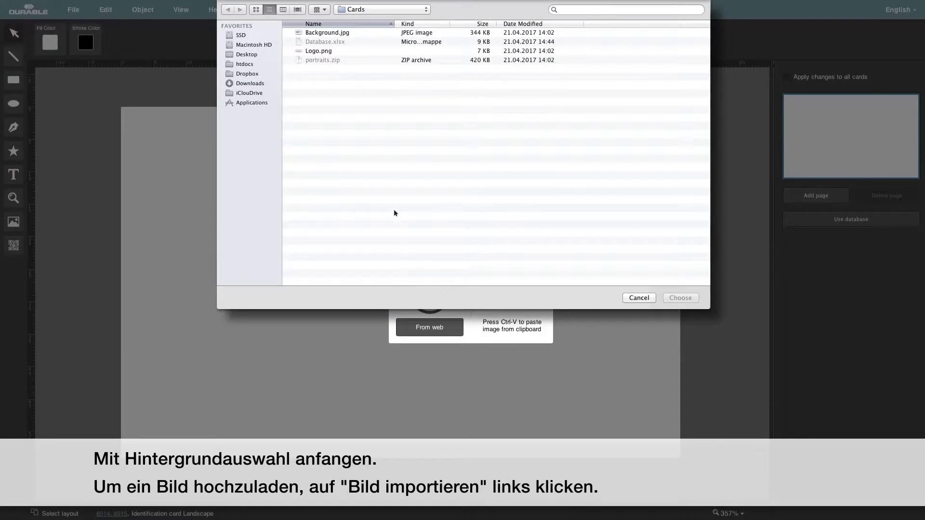
{"action": "left_click", "coordinate": [350, 34]}
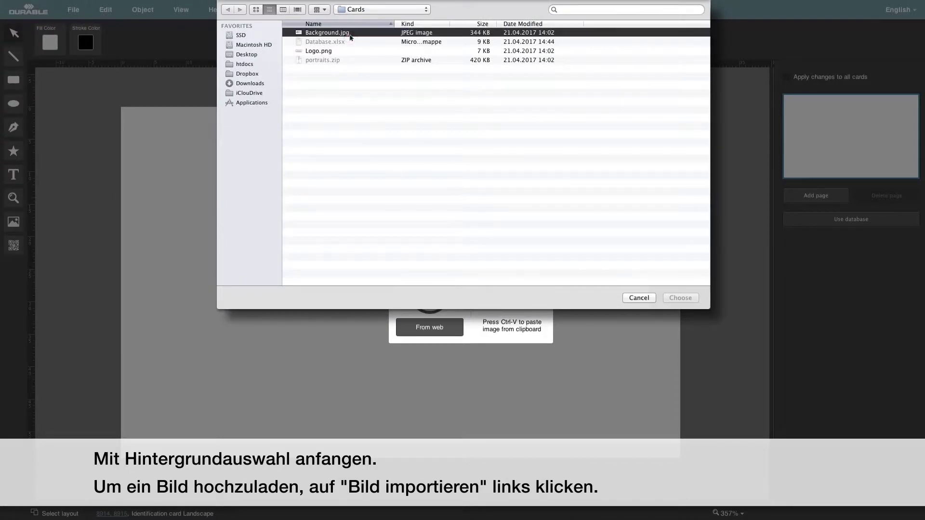
{"action": "left_click", "coordinate": [673, 298]}
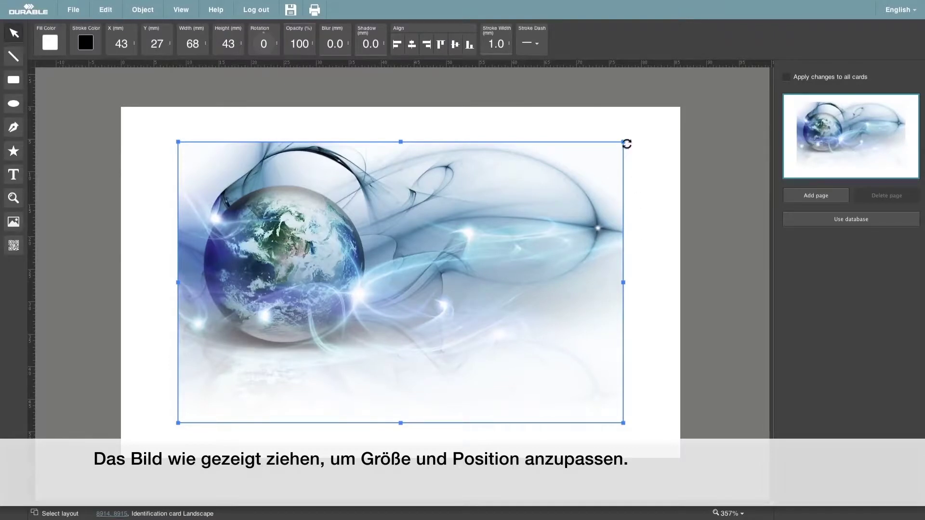
Step: Enlarge the background image from its opposite corners to cover the whole card, and deselect it
{"action": "mouse_move", "coordinate": [628, 140]}
{"action": "left_mouse_down"}
{"action": "mouse_move", "coordinate": [631, 165]}
{"action": "mouse_move", "coordinate": [616, 132]}
{"action": "mouse_move", "coordinate": [623, 143]}
{"action": "left_mouse_up"}
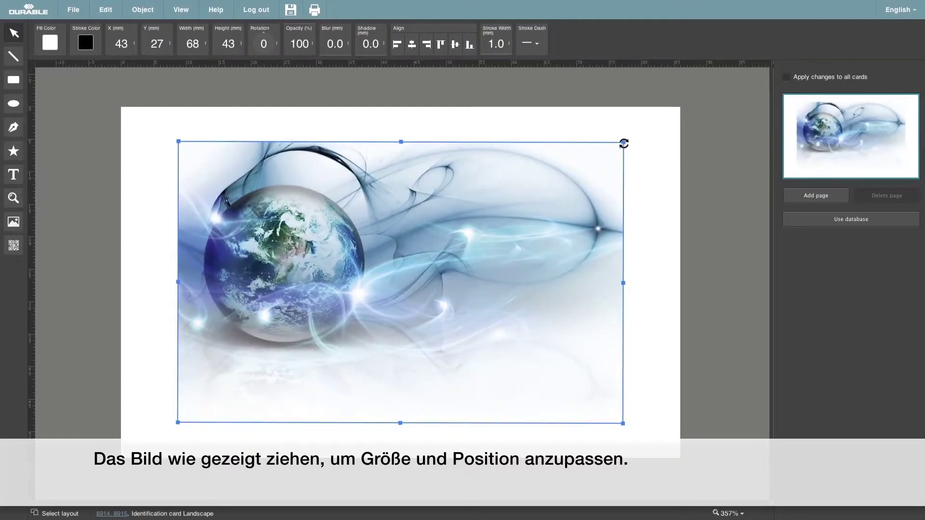
{"action": "left_click_drag", "start_coordinate": [624, 142], "coordinate": [656, 123]}
{"action": "left_click_drag", "start_coordinate": [175, 428], "coordinate": [114, 465]}
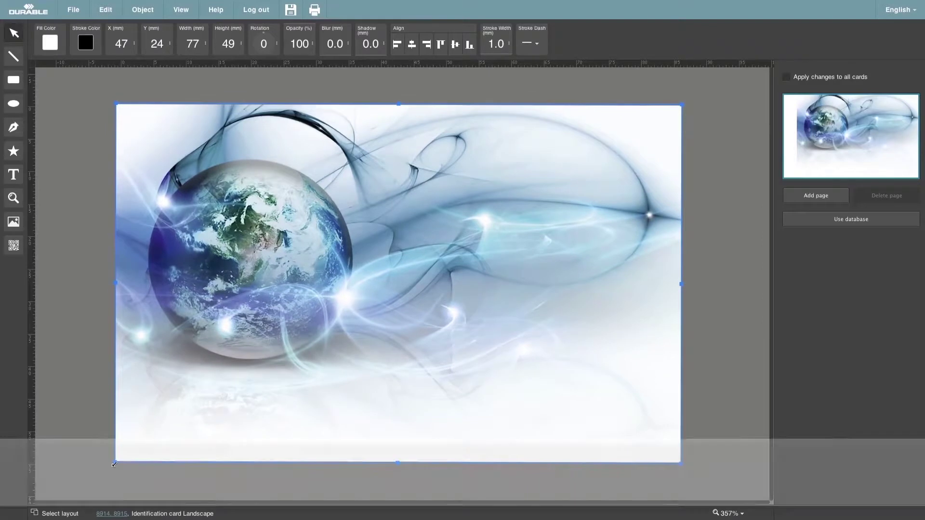
{"action": "left_click", "coordinate": [100, 442]}
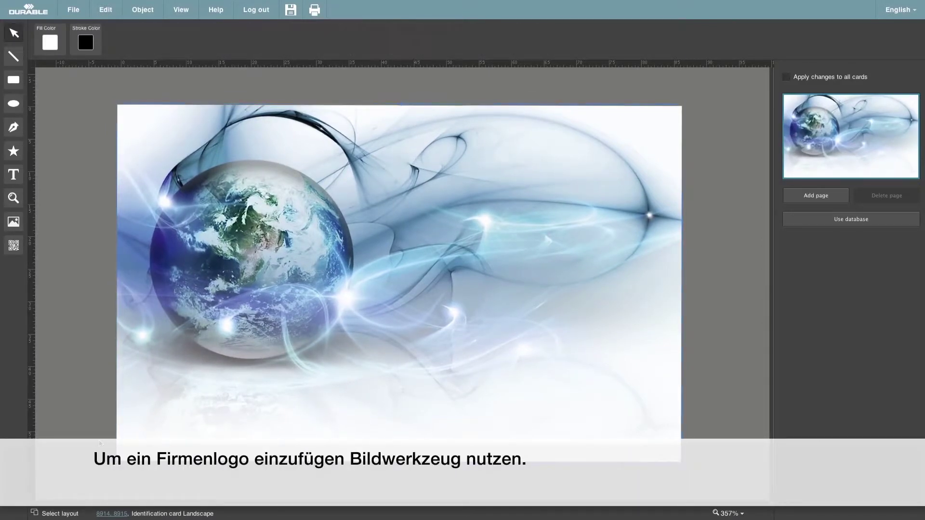
Step: Import the company logo file Logo.png from the computer onto the card
{"action": "left_click", "coordinate": [13, 221]}
{"action": "left_click", "coordinate": [414, 265]}
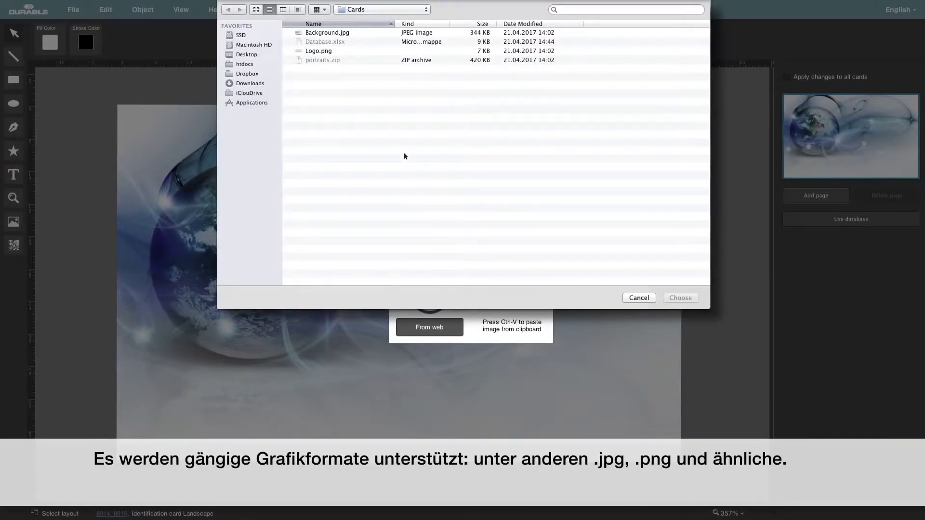
{"action": "left_click", "coordinate": [330, 54]}
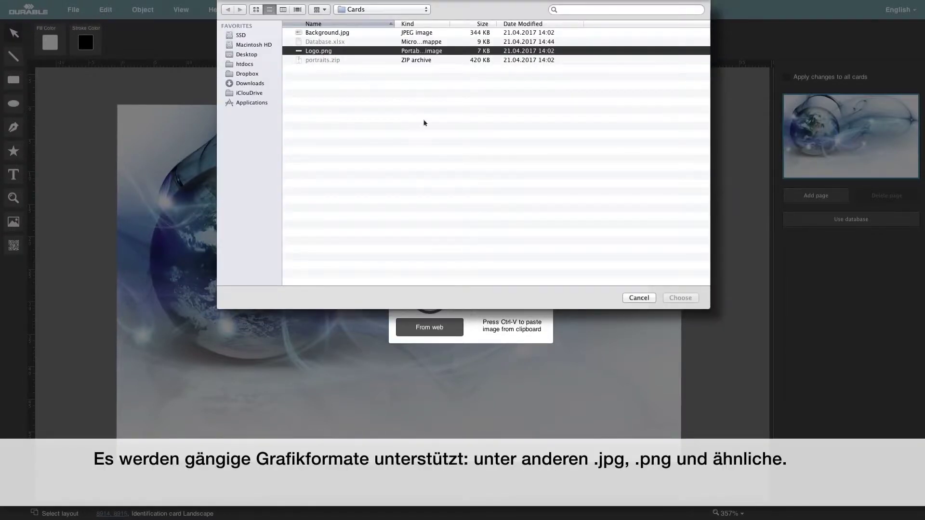
{"action": "left_click", "coordinate": [677, 297]}
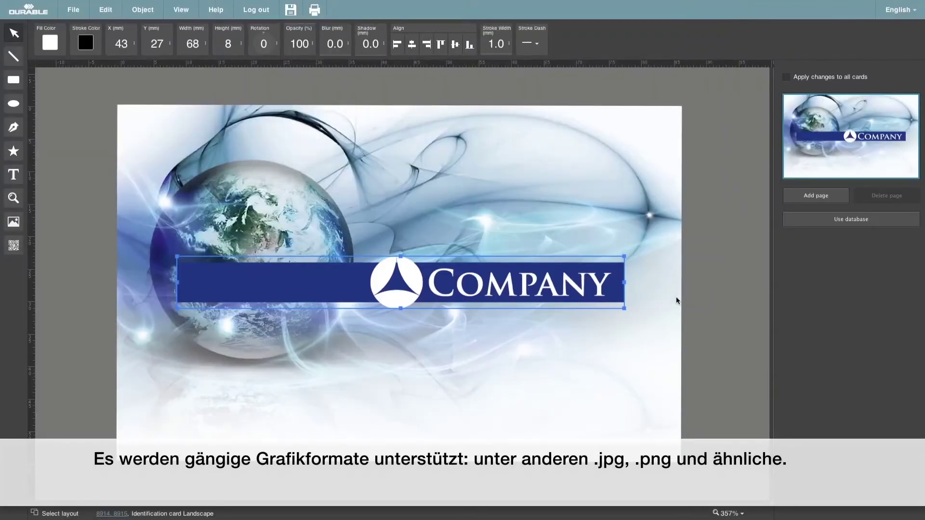
Step: Move the logo to the card's upper edge and enlarge it to about 87 x 13 mm, spanning the full card width
{"action": "left_click_drag", "start_coordinate": [594, 293], "coordinate": [588, 183]}
{"action": "left_click_drag", "start_coordinate": [633, 151], "coordinate": [684, 133]}
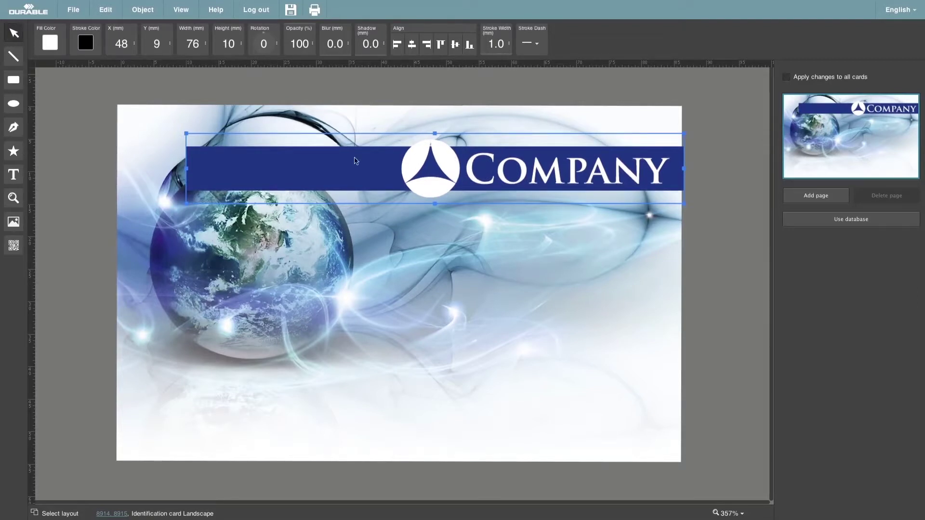
{"action": "left_click_drag", "start_coordinate": [186, 206], "coordinate": [115, 223]}
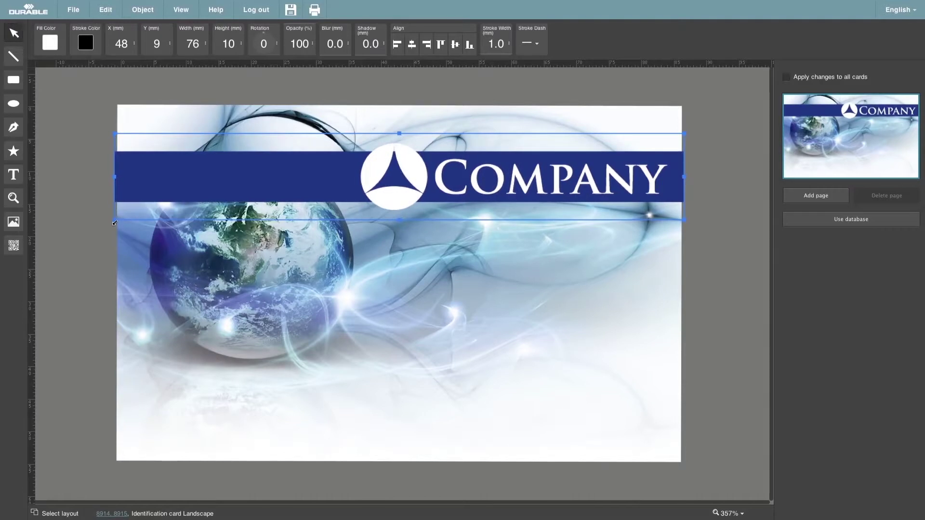
{"action": "left_click_drag", "start_coordinate": [374, 192], "coordinate": [373, 168]}
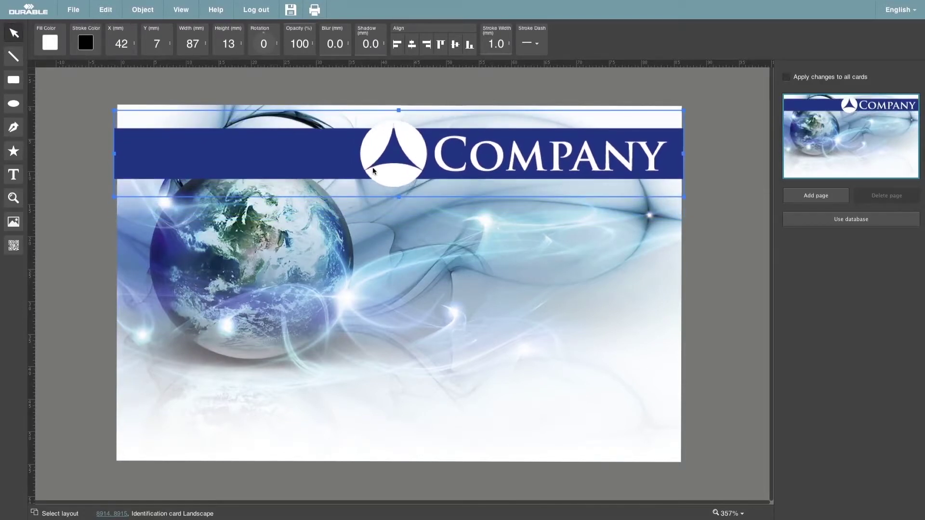
{"action": "left_click", "coordinate": [714, 176]}
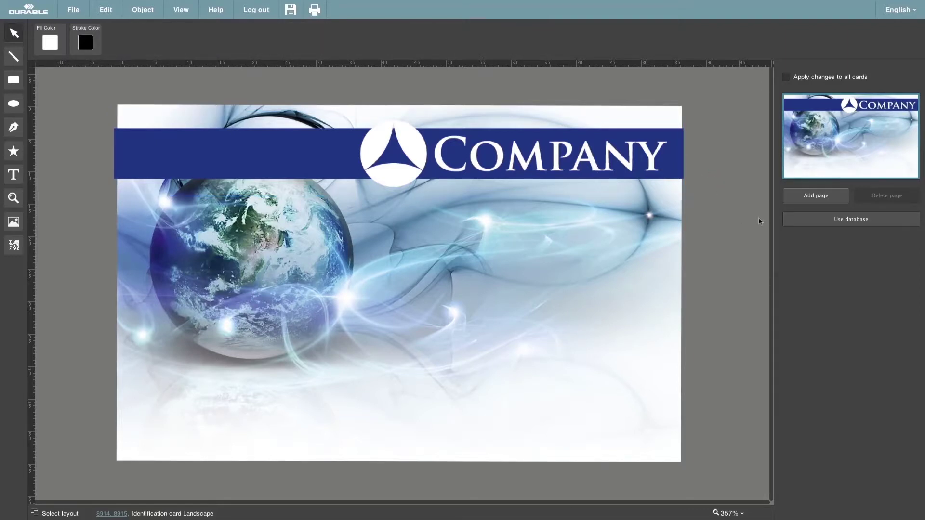
Step: Load Database.xlsx as the data source for the cards
{"action": "left_click", "coordinate": [791, 221]}
{"action": "left_click", "coordinate": [790, 221]}
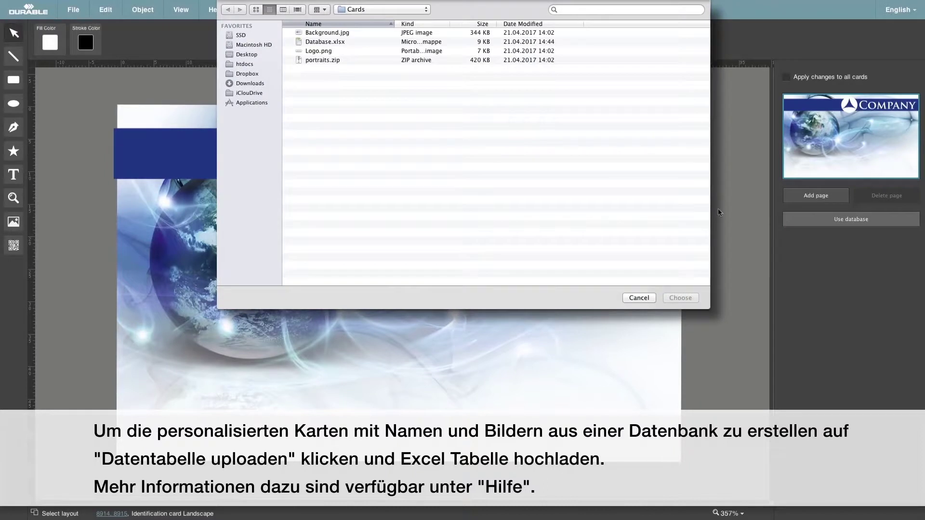
{"action": "left_click", "coordinate": [341, 42]}
{"action": "left_click", "coordinate": [675, 297]}
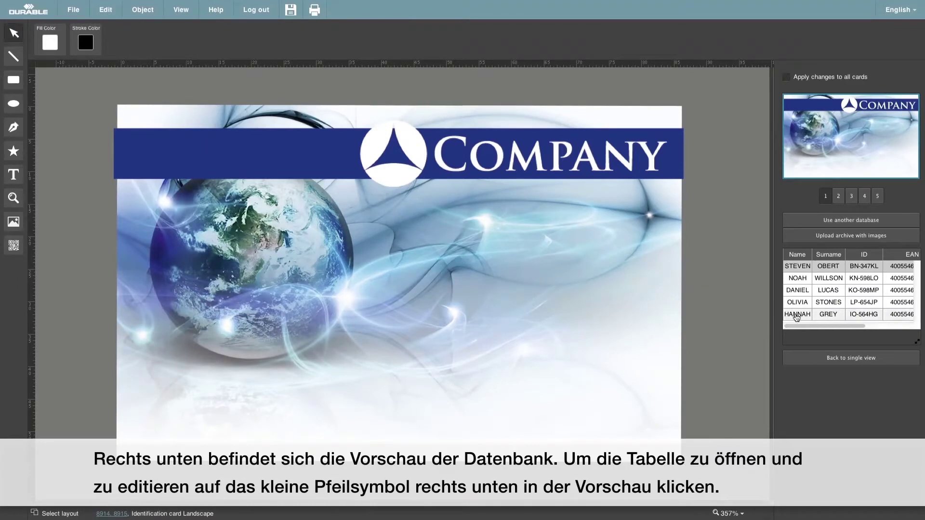
Step: Merge the Name and Surname columns of the data table into one combined column
{"action": "mouse_move", "coordinate": [795, 328]}
{"action": "left_mouse_down"}
{"action": "mouse_move", "coordinate": [850, 325]}
{"action": "mouse_move", "coordinate": [797, 326]}
{"action": "left_mouse_up"}
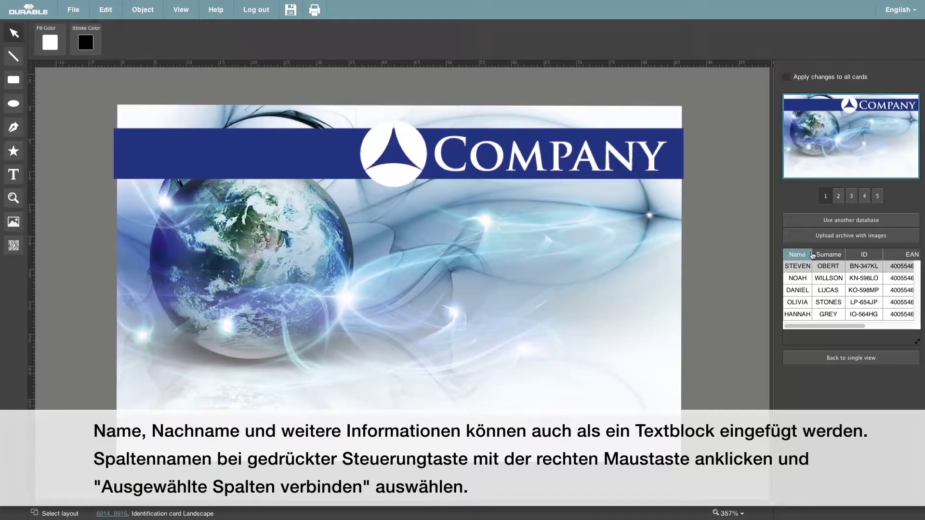
{"action": "right_click", "coordinate": [819, 257], "text": "ctrl"}
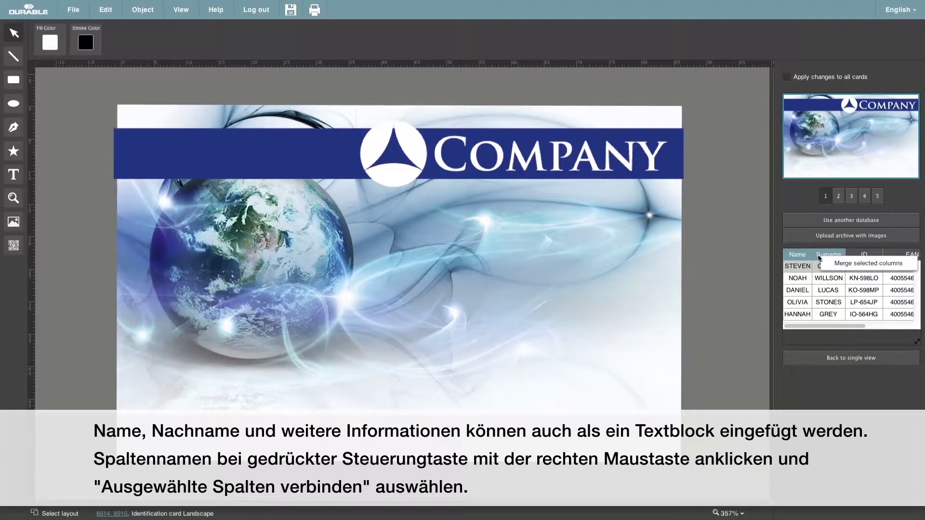
{"action": "left_click", "coordinate": [827, 265]}
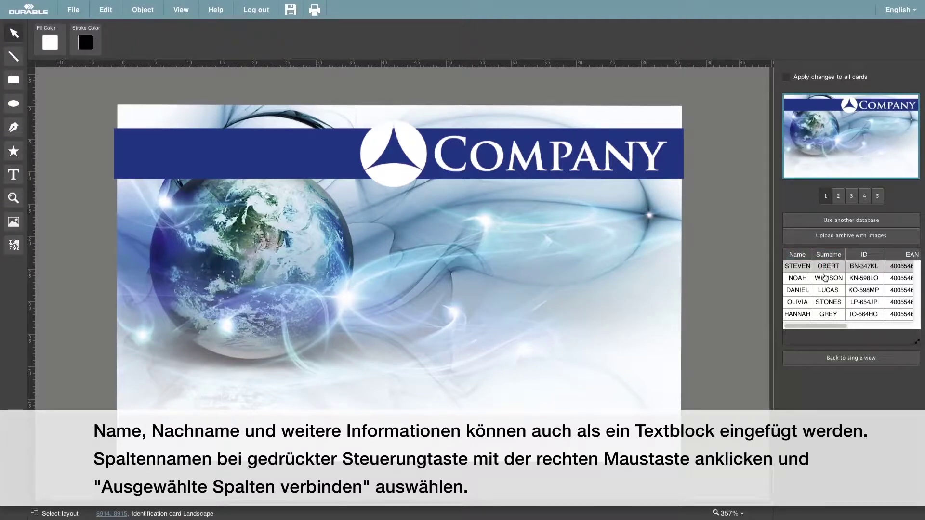
Step: Place the merged Name Surname field in the lower part of the card, right-aligned and in the Arimo font
{"action": "left_click_drag", "start_coordinate": [821, 329], "coordinate": [894, 319]}
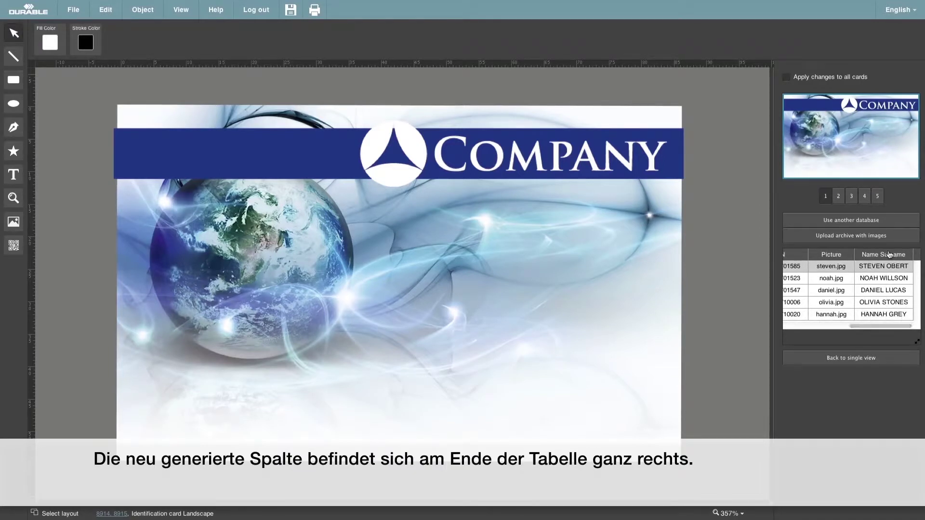
{"action": "left_click_drag", "start_coordinate": [881, 254], "coordinate": [281, 376]}
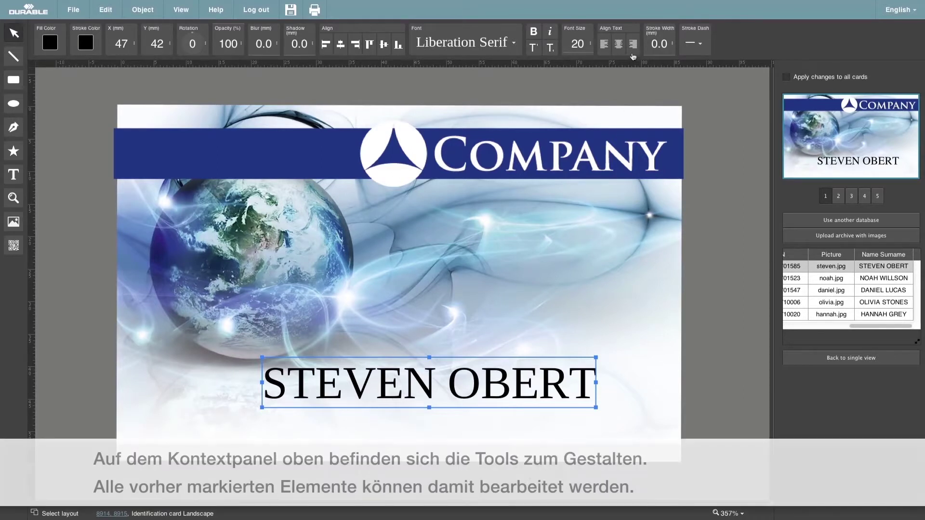
{"action": "left_click", "coordinate": [515, 45]}
{"action": "left_click", "coordinate": [460, 86]}
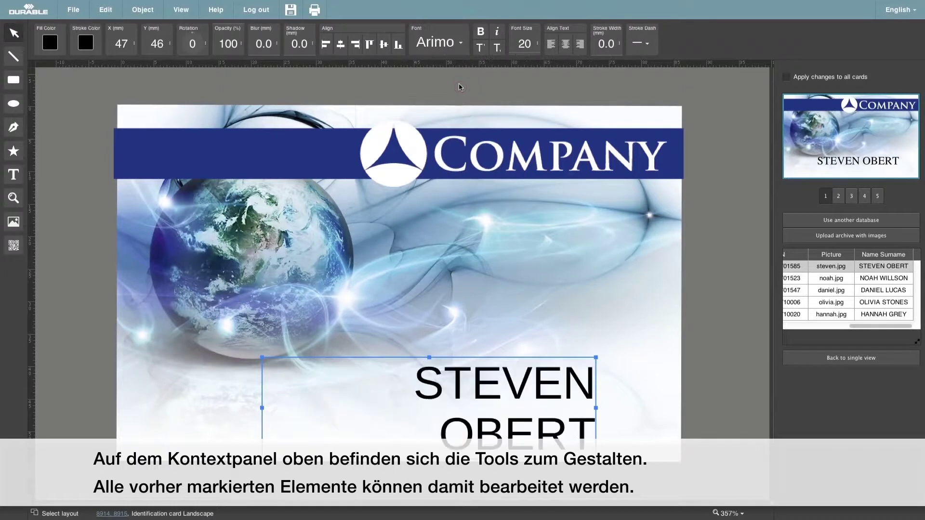
Step: Widen and shorten the name's text frame to fit a single line, make the text bold, and nudge it slightly
{"action": "left_click_drag", "start_coordinate": [262, 409], "coordinate": [223, 408]}
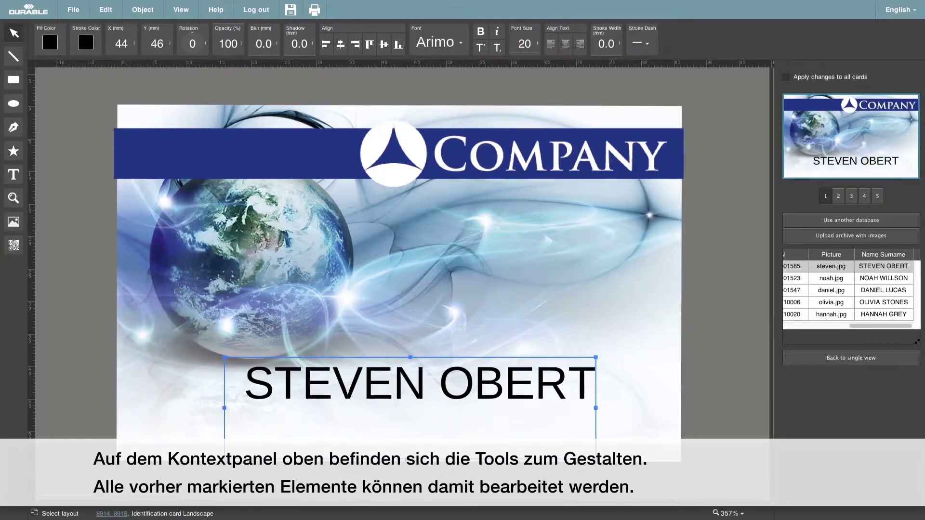
{"action": "left_click_drag", "start_coordinate": [410, 459], "coordinate": [414, 406]}
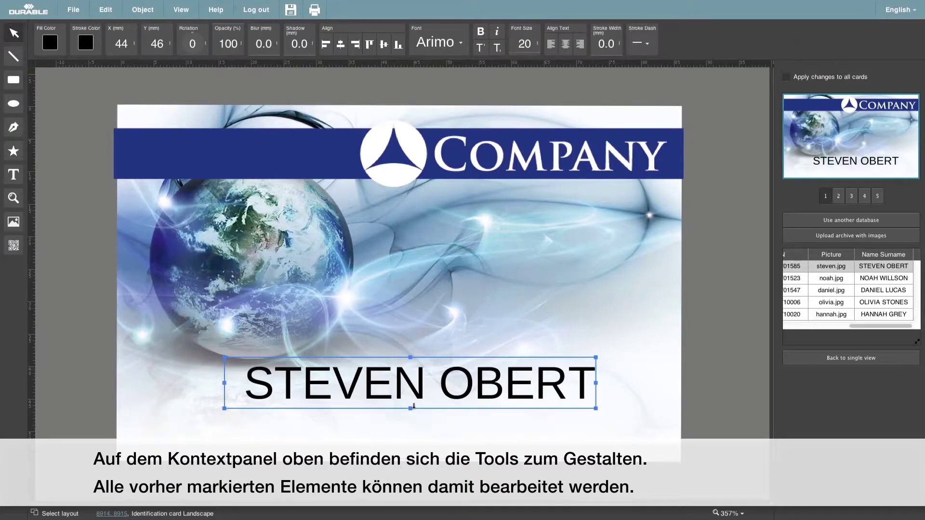
{"action": "left_click", "coordinate": [481, 31]}
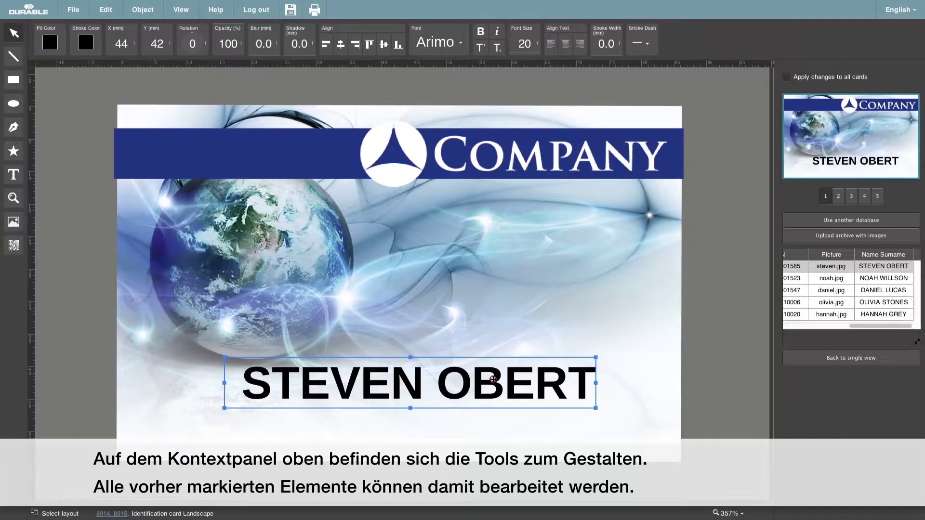
{"action": "left_click_drag", "start_coordinate": [493, 379], "coordinate": [496, 381]}
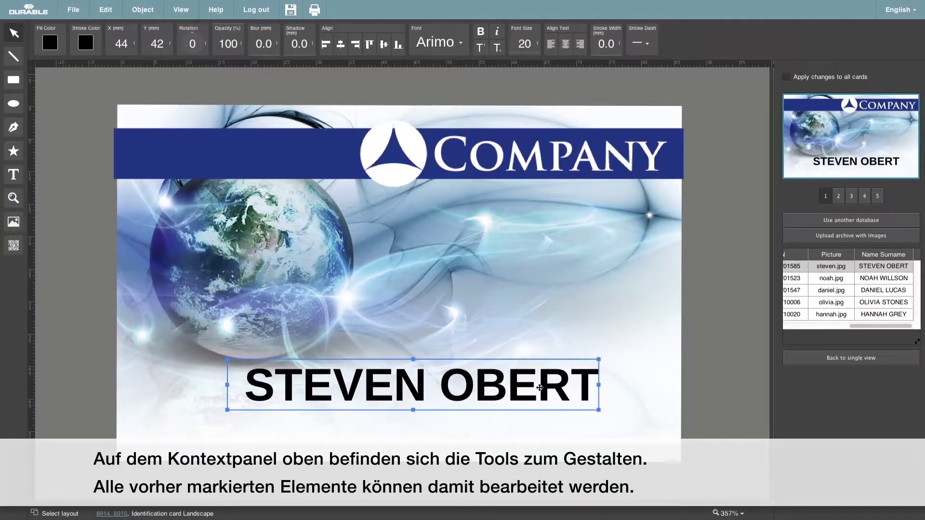
{"action": "left_click", "coordinate": [700, 394]}
Step: Place the ID field from the data table directly beneath the name and set its font size to 10
{"action": "left_click_drag", "start_coordinate": [854, 329], "coordinate": [788, 329]}
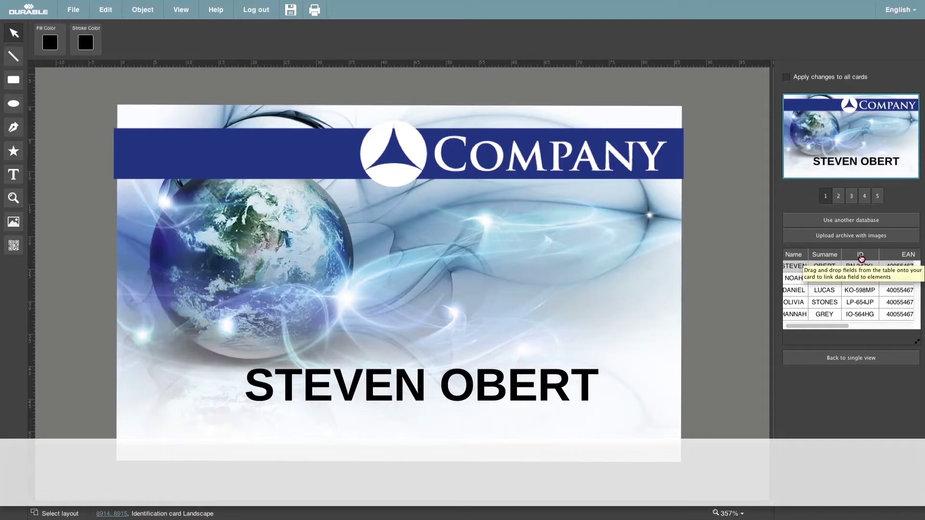
{"action": "left_click_drag", "start_coordinate": [774, 348], "coordinate": [403, 429]}
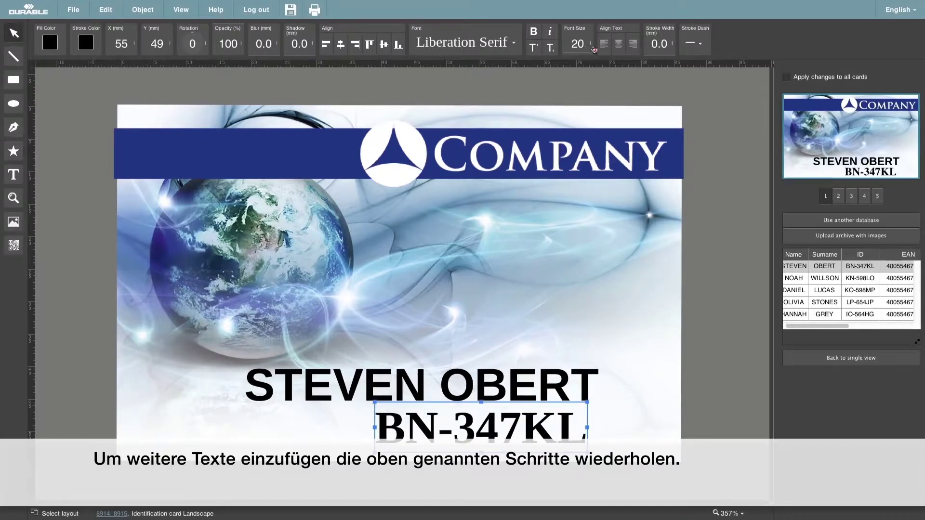
{"action": "left_click_drag", "start_coordinate": [591, 45], "coordinate": [589, 47]}
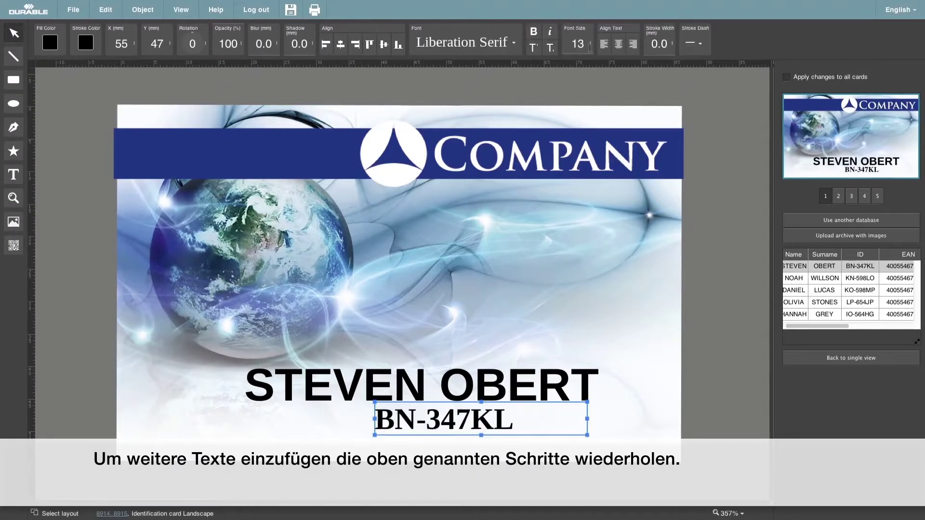
{"action": "scroll", "coordinate": [580, 45], "scroll_direction": "down", "scroll_amount": 2}
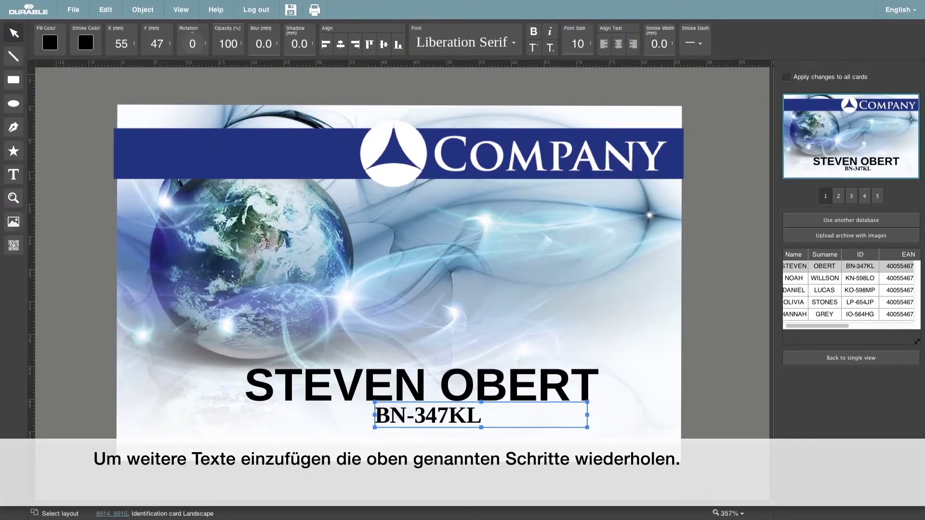
Step: Right-align the ID text and set its font to Arimo
{"action": "left_click", "coordinate": [631, 46]}
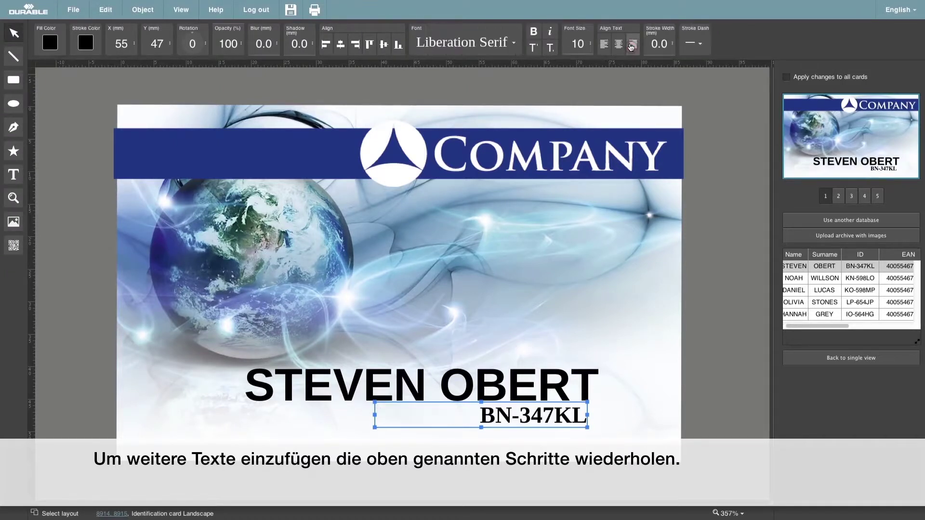
{"action": "left_click", "coordinate": [515, 44]}
{"action": "left_click", "coordinate": [462, 85]}
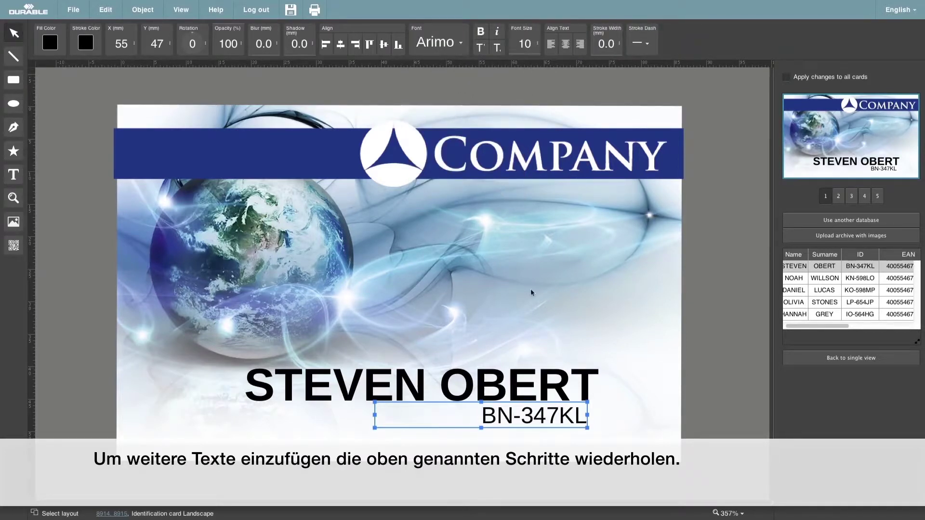
Step: Move the ID text so its right edge lines up with the right edge of the name above it
{"action": "left_click_drag", "start_coordinate": [520, 412], "coordinate": [531, 423]}
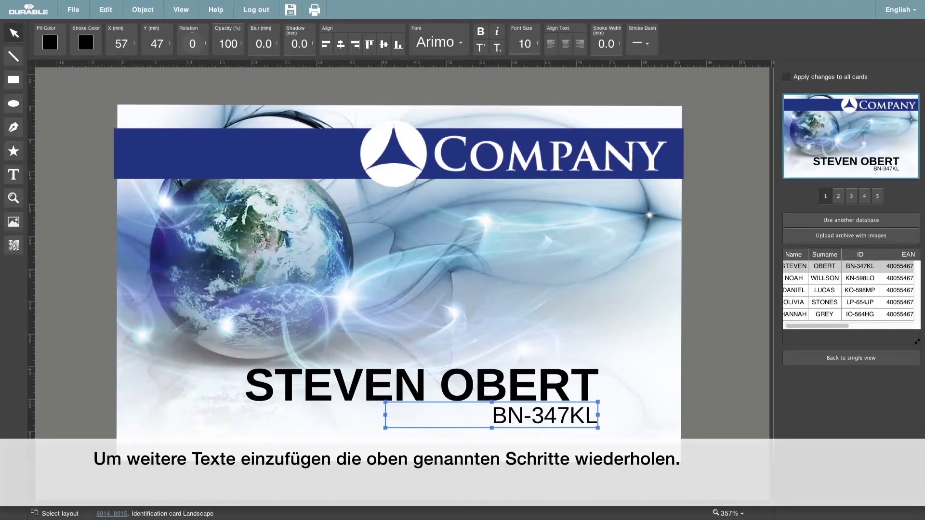
{"action": "left_click", "coordinate": [711, 454]}
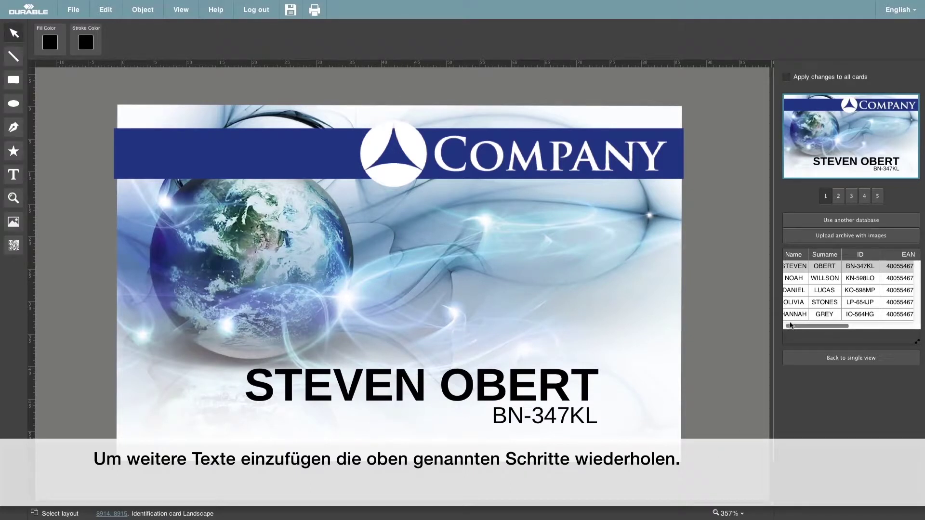
Step: Upload the image archive portraits.zip to supply the photos referenced in the table's Picture column
{"action": "left_click_drag", "start_coordinate": [802, 327], "coordinate": [868, 324]}
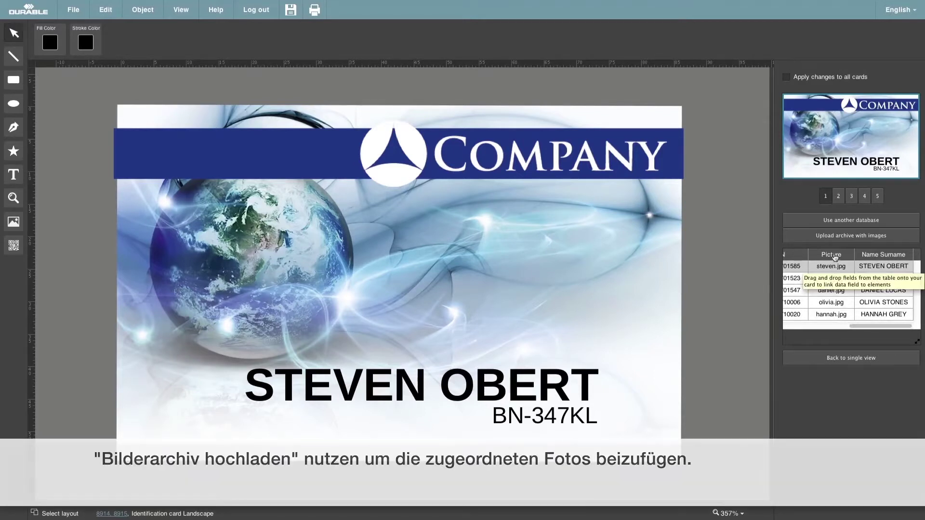
{"action": "left_click", "coordinate": [837, 236]}
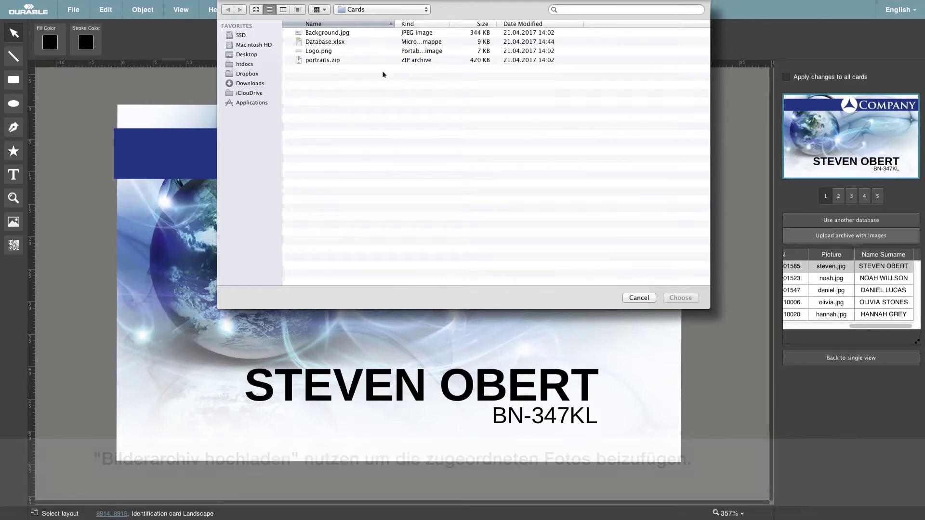
{"action": "left_click", "coordinate": [333, 62]}
{"action": "left_click", "coordinate": [680, 297]}
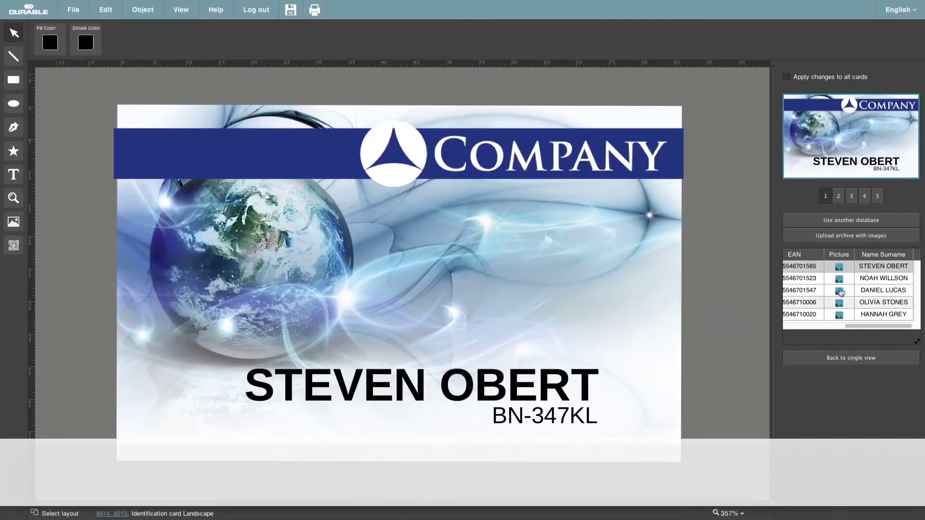
Step: Place the Picture field above the name, shrink it to about 18 by 23 mm, and align it with the text's right edge
{"action": "left_click_drag", "start_coordinate": [838, 266], "coordinate": [561, 263]}
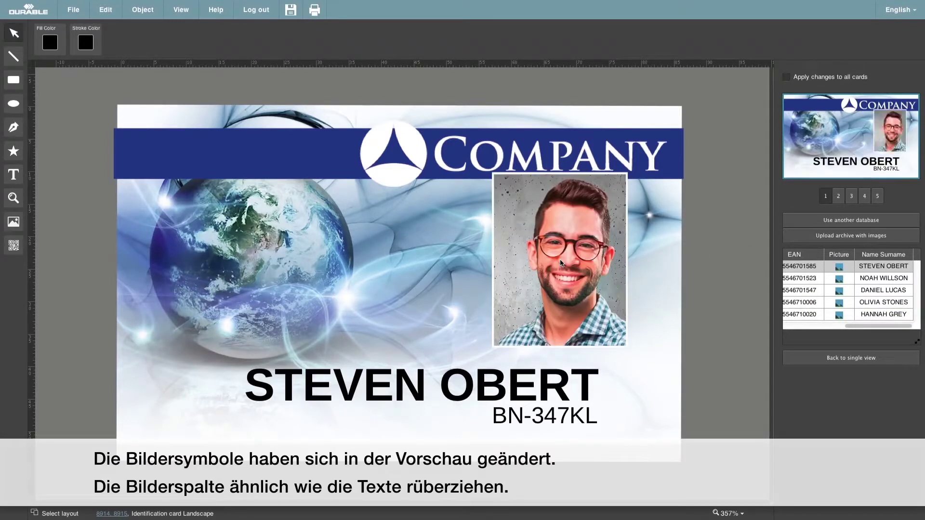
{"action": "left_click", "coordinate": [574, 282]}
{"action": "left_click_drag", "start_coordinate": [564, 284], "coordinate": [543, 286]}
{"action": "left_click_drag", "start_coordinate": [462, 175], "coordinate": [476, 194]}
Step: Try grayscale and repeated brightening on the portrait in the image editor, then discard the edits
{"action": "right_click", "coordinate": [512, 220]}
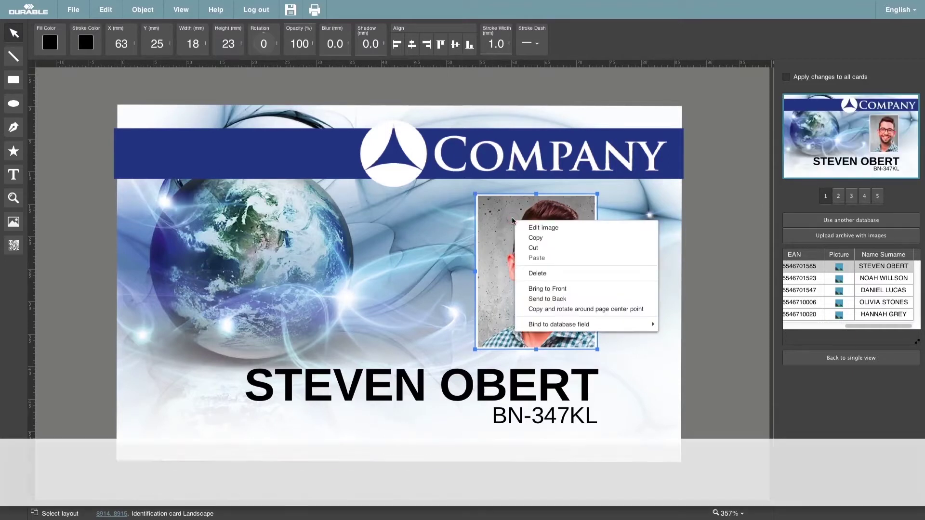
{"action": "left_click", "coordinate": [546, 229]}
{"action": "left_click", "coordinate": [586, 262]}
{"action": "left_click", "coordinate": [541, 312]}
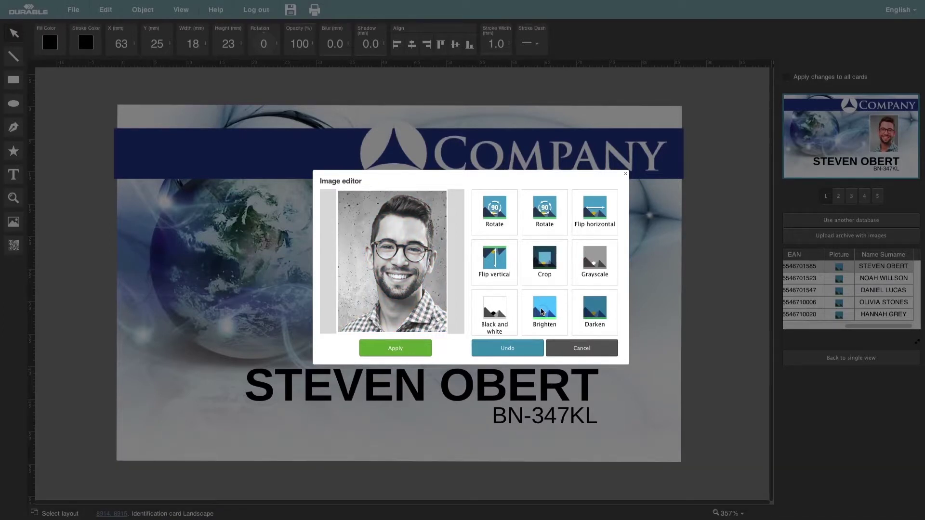
{"action": "left_click", "coordinate": [542, 311]}
{"action": "left_click", "coordinate": [541, 312]}
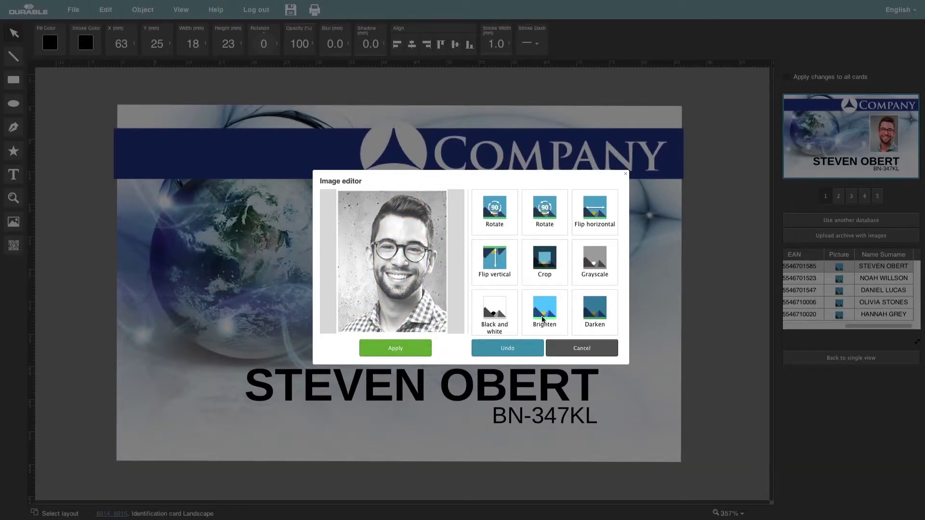
{"action": "left_click", "coordinate": [560, 348]}
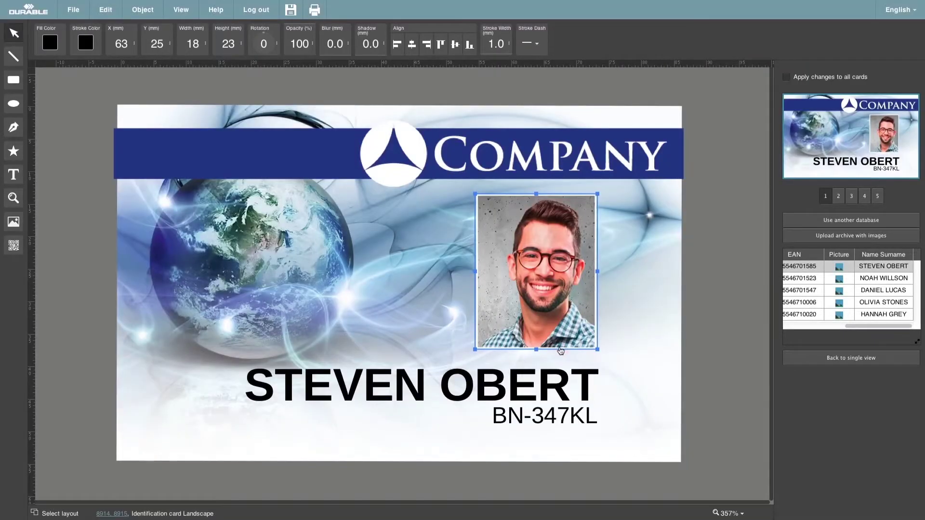
{"action": "left_click", "coordinate": [706, 201]}
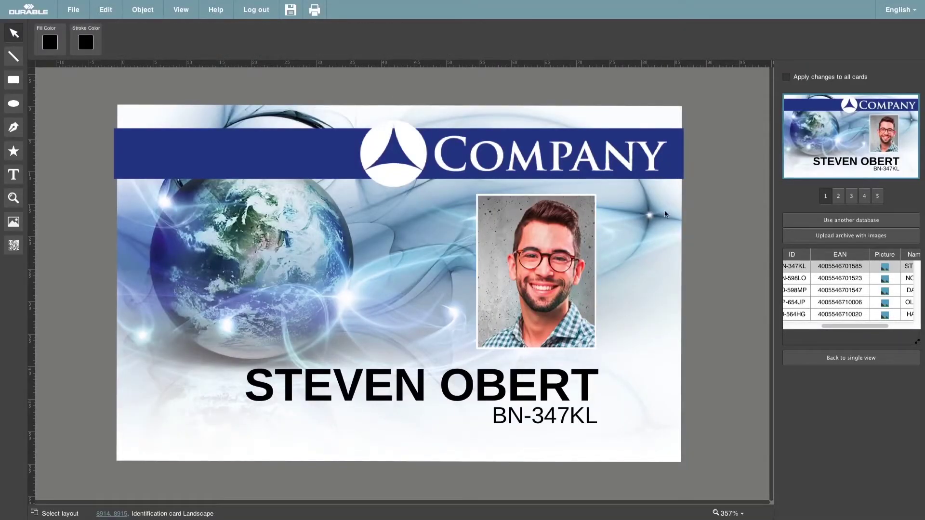
Step: Add an EAN13 barcode to the card that encodes the first record's EAN number
{"action": "left_click", "coordinate": [13, 246]}
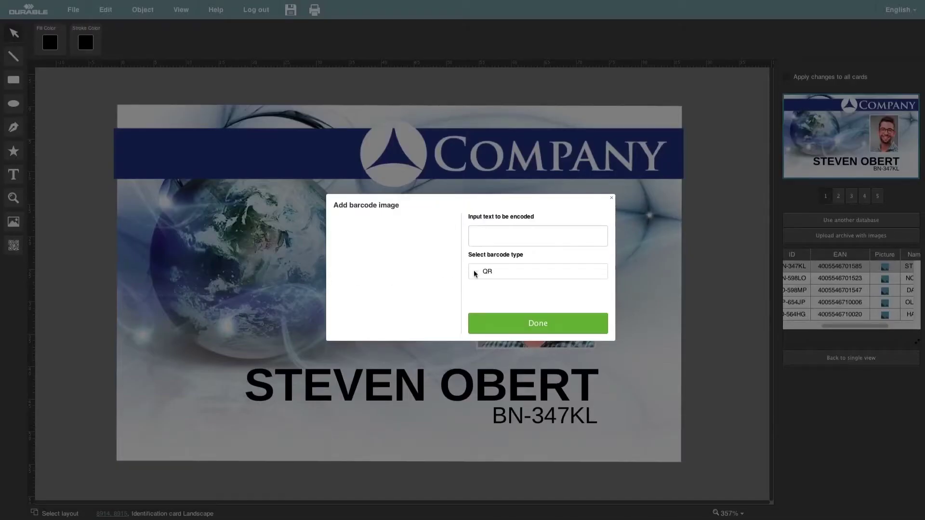
{"action": "left_click", "coordinate": [476, 273]}
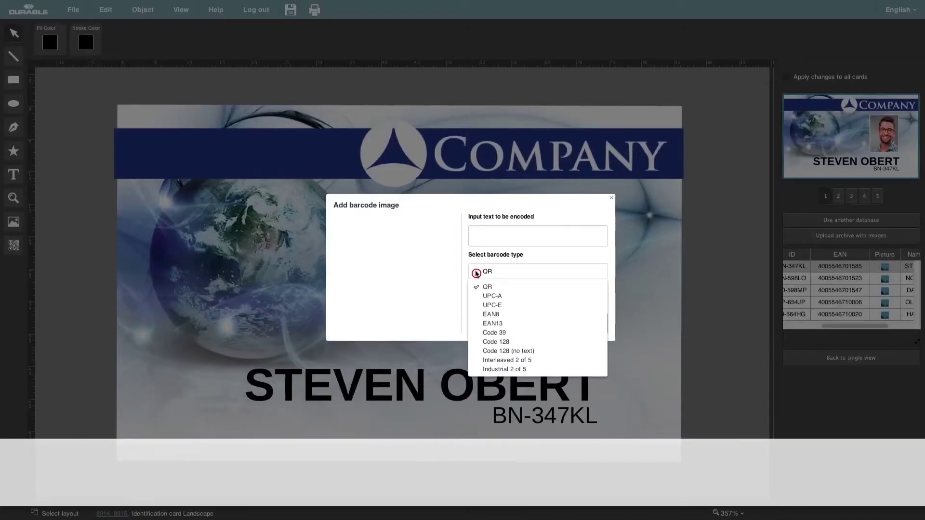
{"action": "left_click", "coordinate": [494, 323]}
{"action": "left_click", "coordinate": [493, 238]}
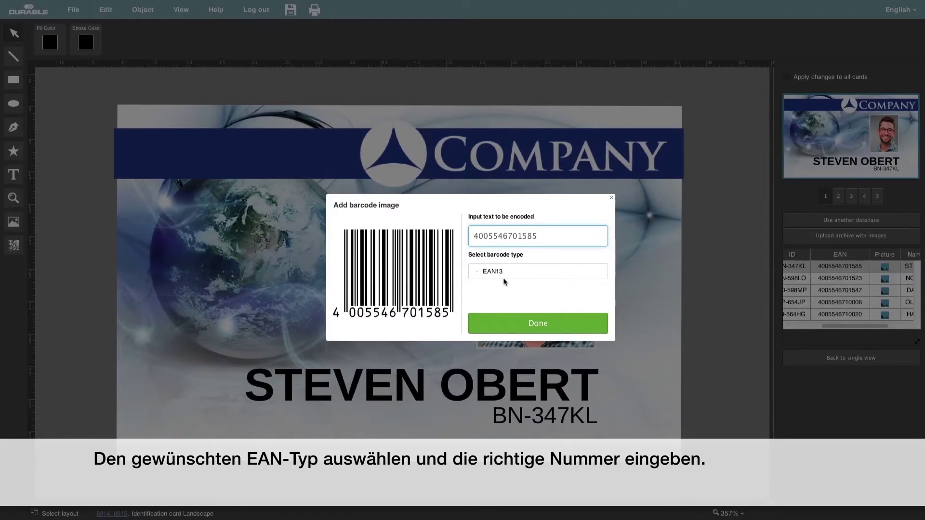
{"action": "left_click", "coordinate": [504, 326]}
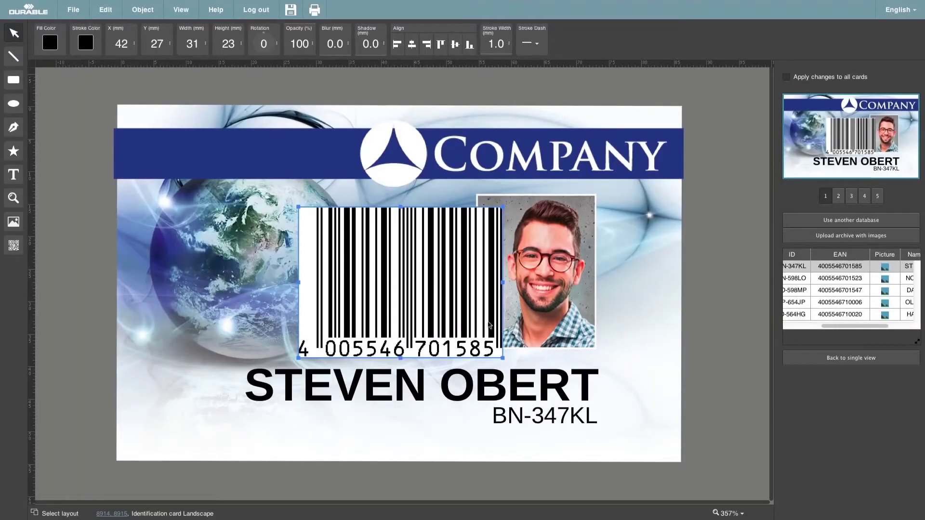
Step: Move the barcode clear of the portrait's left side and bind it to the EAN database field
{"action": "left_click_drag", "start_coordinate": [499, 327], "coordinate": [439, 329]}
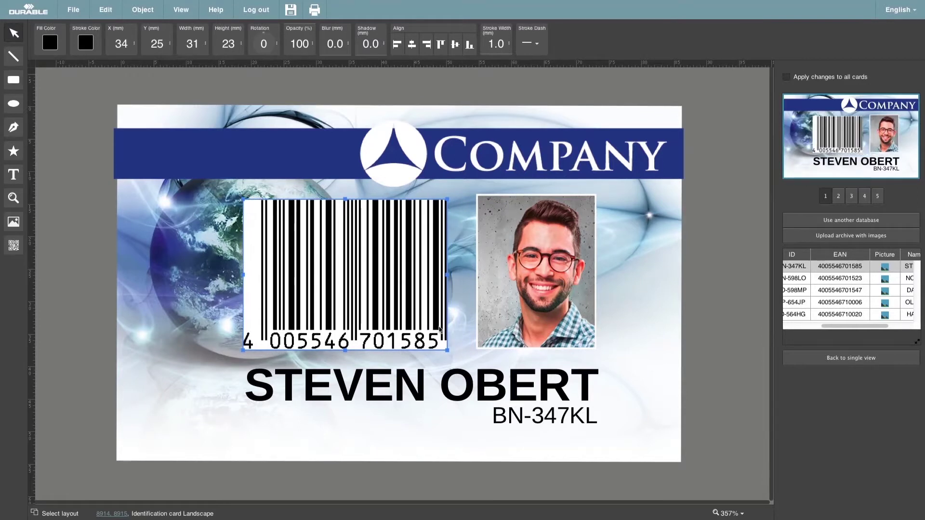
{"action": "right_click", "coordinate": [428, 232]}
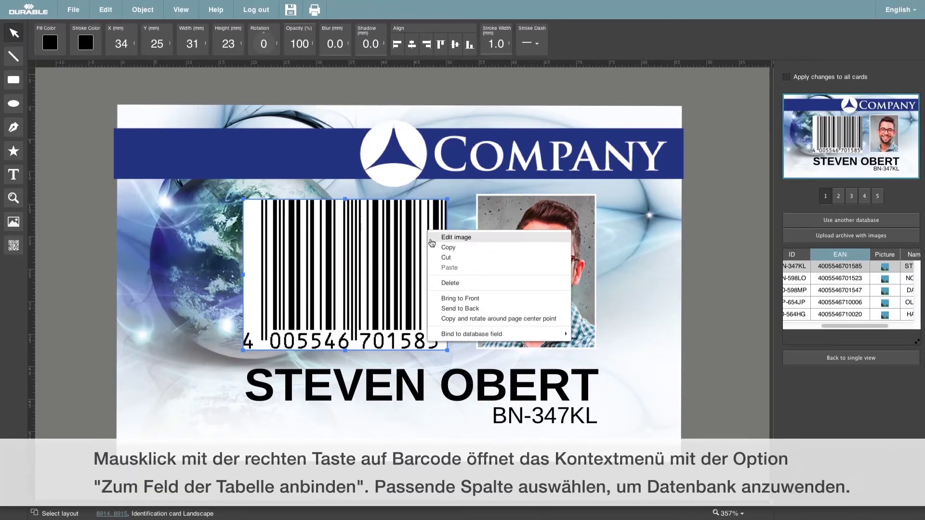
{"action": "mouse_move", "coordinate": [537, 335]}
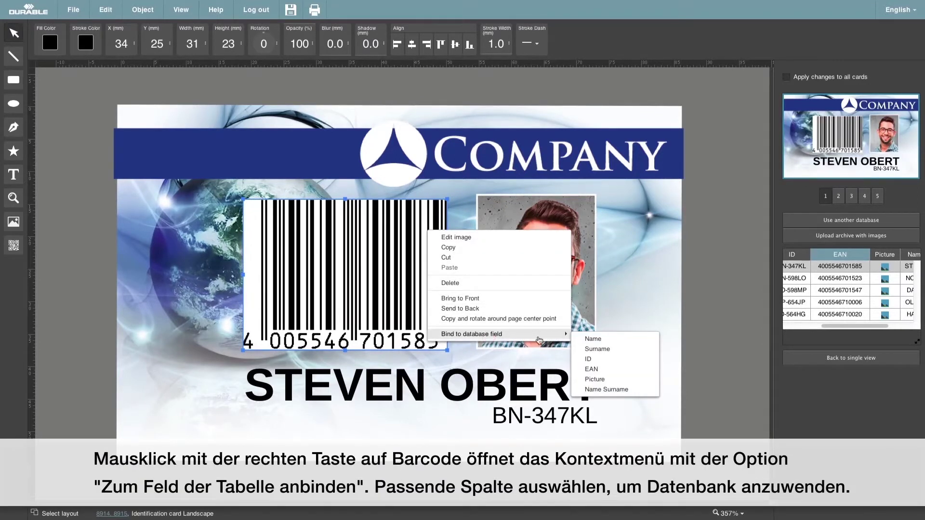
{"action": "left_click", "coordinate": [596, 369]}
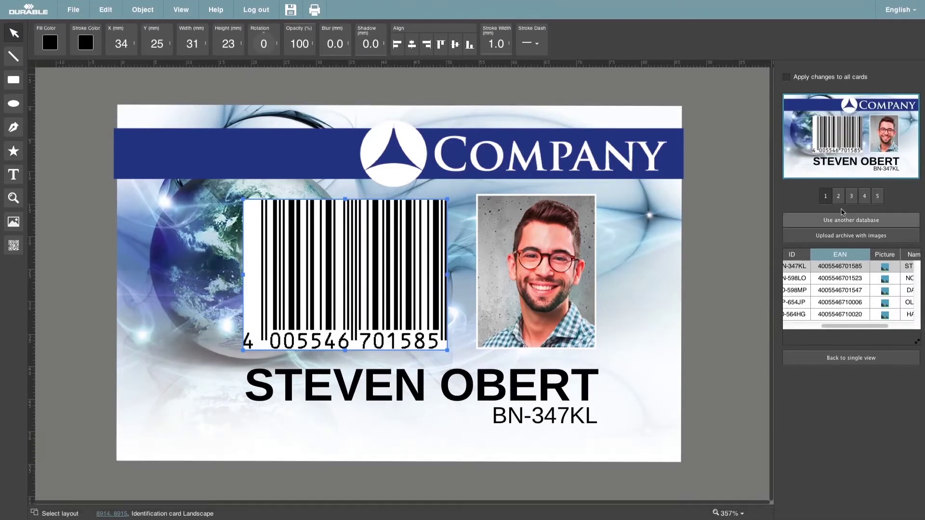
Step: Check cards 2 to 5 for their record's barcode, photo, name and ID, and return to card 1
{"action": "left_click", "coordinate": [836, 197]}
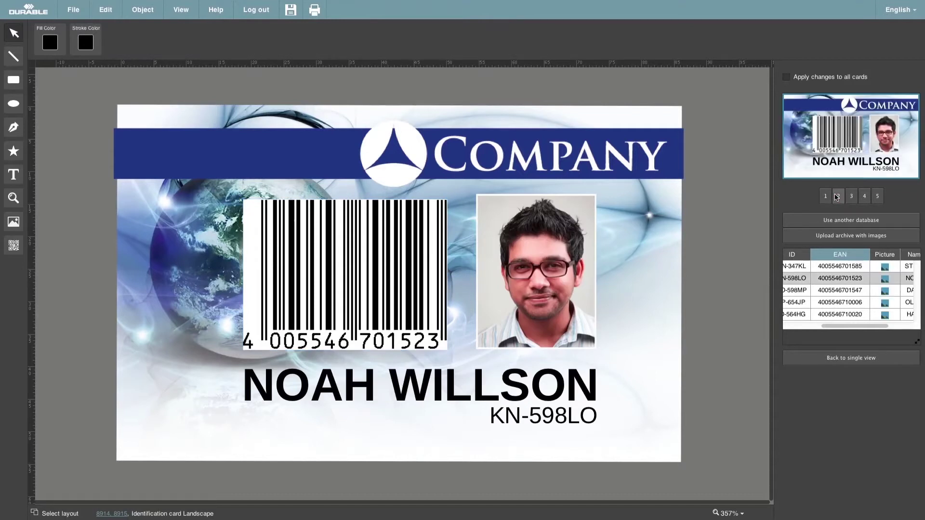
{"action": "left_click", "coordinate": [852, 198]}
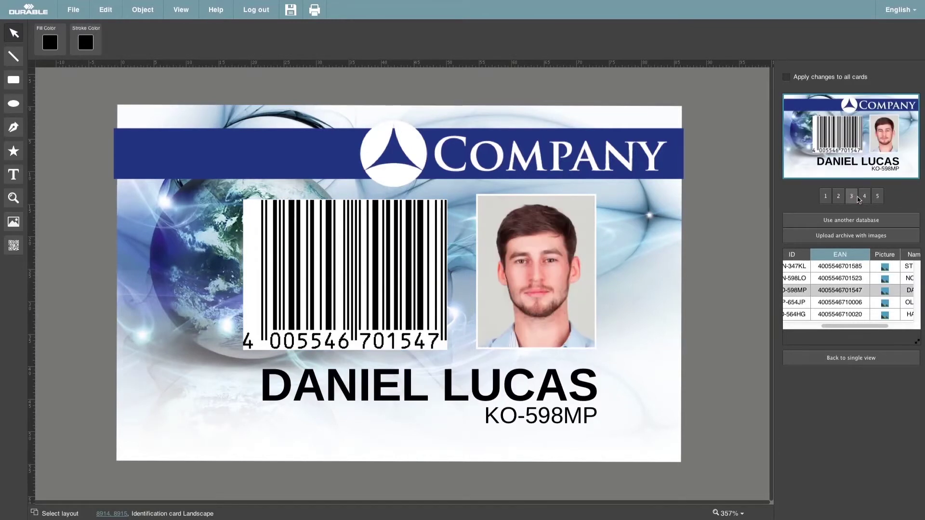
{"action": "left_click", "coordinate": [865, 198]}
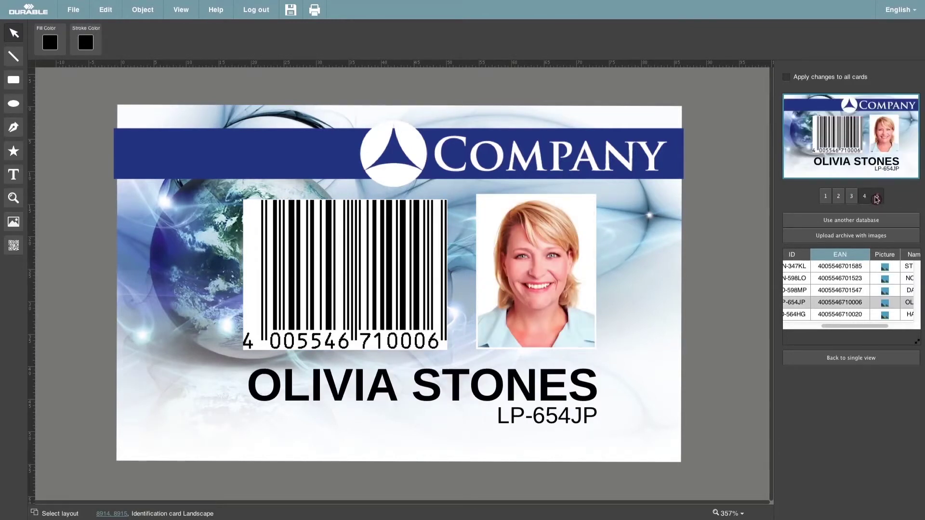
{"action": "left_click", "coordinate": [877, 197]}
{"action": "left_click", "coordinate": [826, 196]}
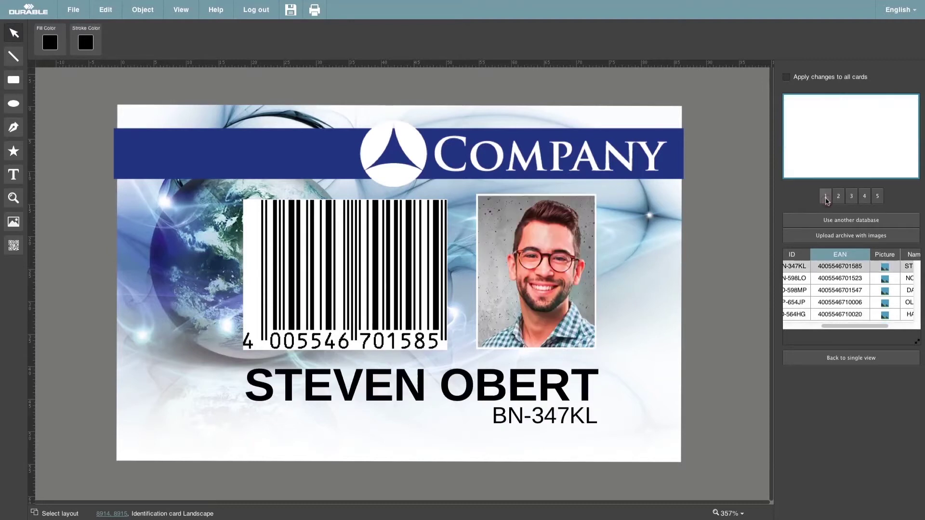
Step: Crop the barcode image to a full-width strip of bars without the digits
{"action": "left_click", "coordinate": [418, 230]}
{"action": "right_click", "coordinate": [419, 231]}
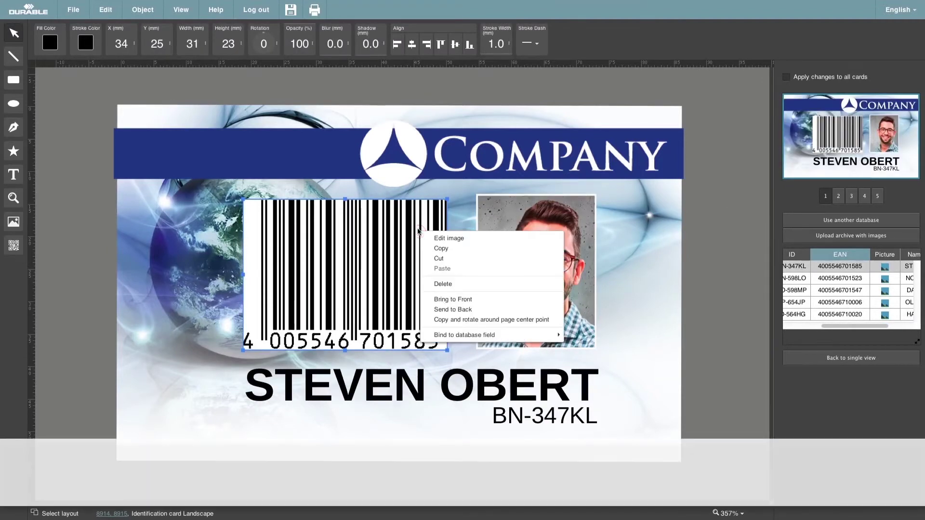
{"action": "left_click", "coordinate": [436, 238]}
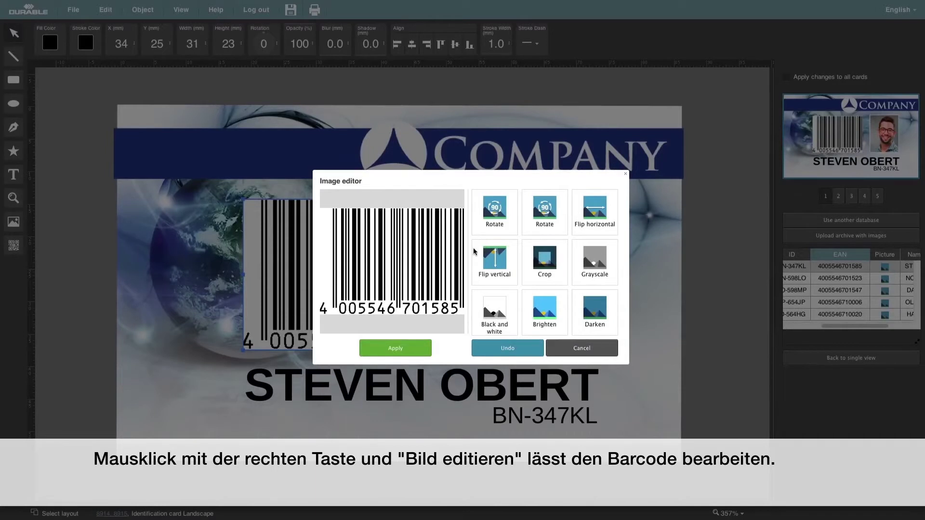
{"action": "left_click", "coordinate": [536, 264]}
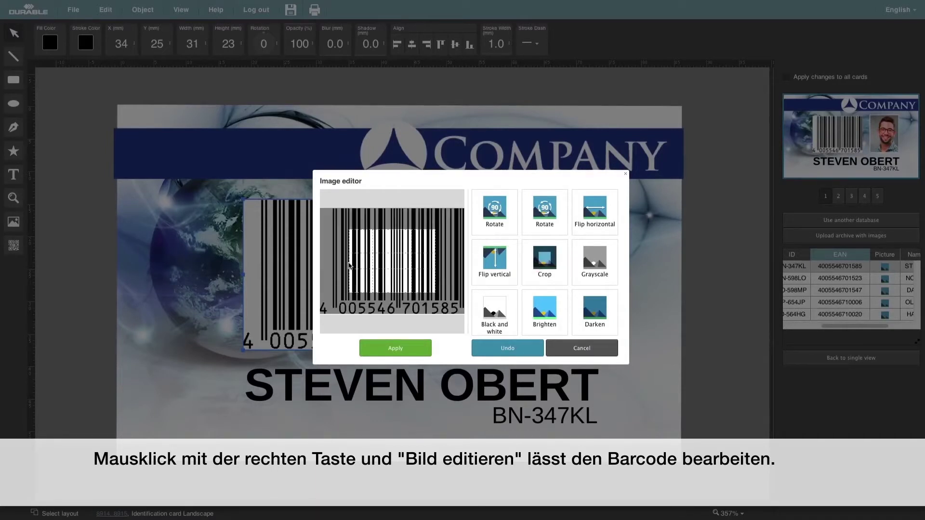
{"action": "left_click_drag", "start_coordinate": [351, 261], "coordinate": [322, 261]}
{"action": "left_click_drag", "start_coordinate": [436, 261], "coordinate": [471, 265]}
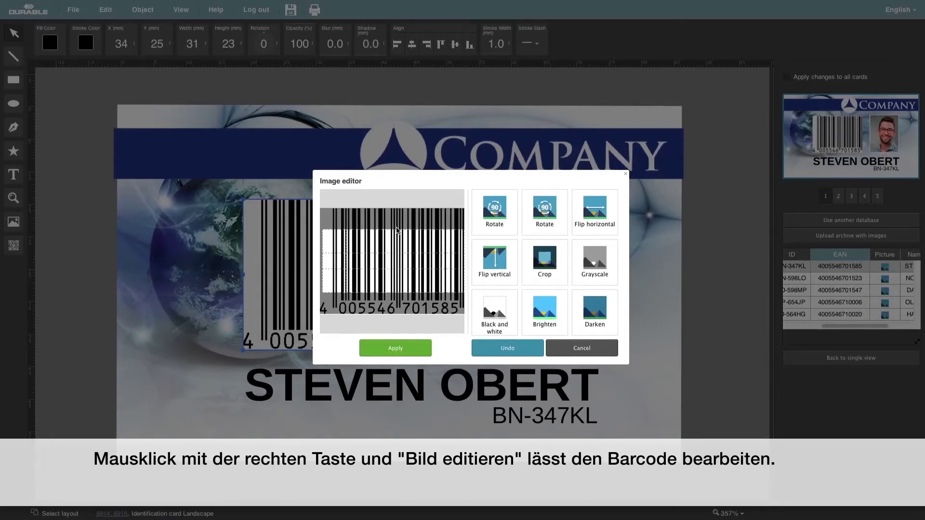
{"action": "left_click_drag", "start_coordinate": [396, 230], "coordinate": [395, 250]}
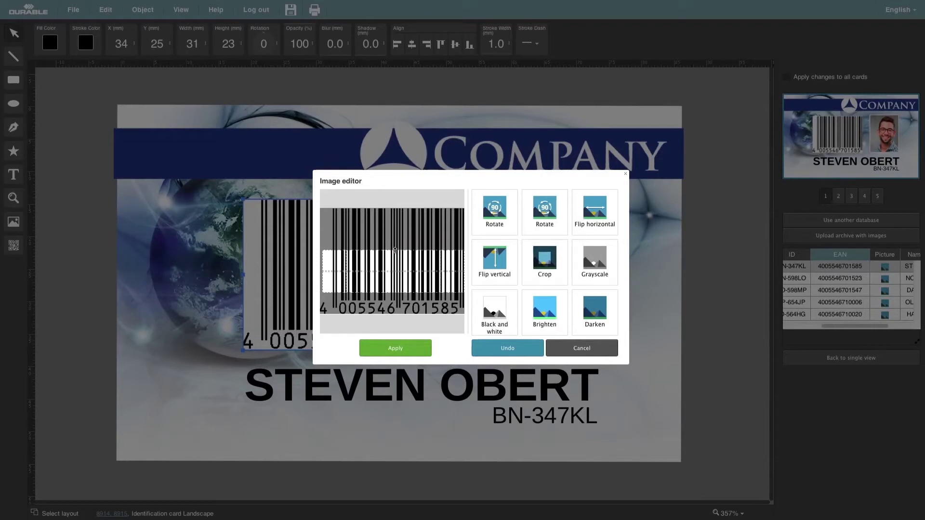
{"action": "left_click", "coordinate": [390, 347]}
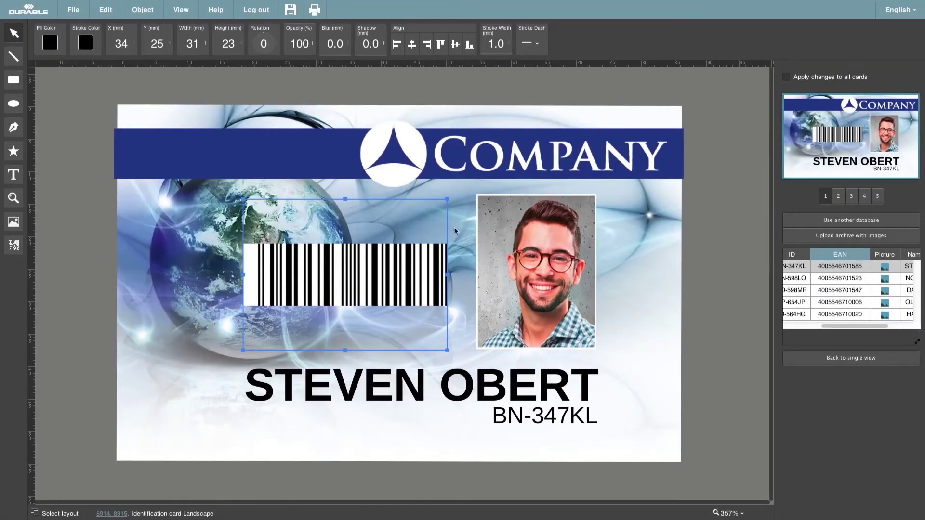
Step: Rotate the barcode to -91 degrees, place it to the right of the portrait, and scale its frame to 25 by 19 mm
{"action": "left_click_drag", "start_coordinate": [451, 196], "coordinate": [612, 225]}
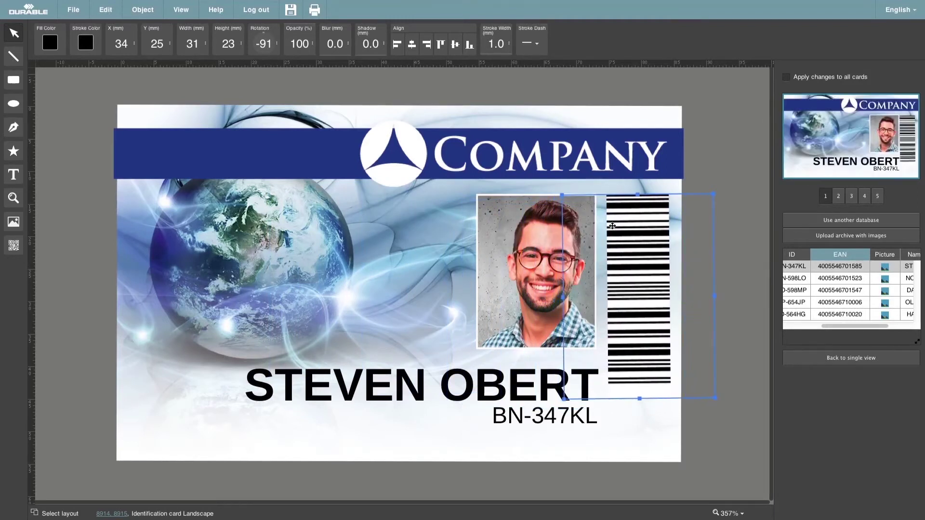
{"action": "left_click_drag", "start_coordinate": [716, 398], "coordinate": [695, 359]}
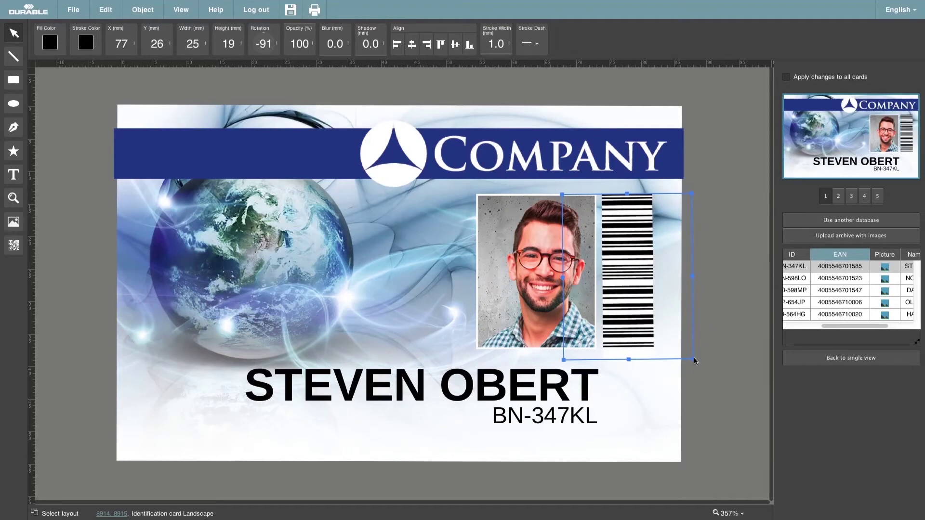
{"action": "left_click_drag", "start_coordinate": [640, 339], "coordinate": [648, 339]}
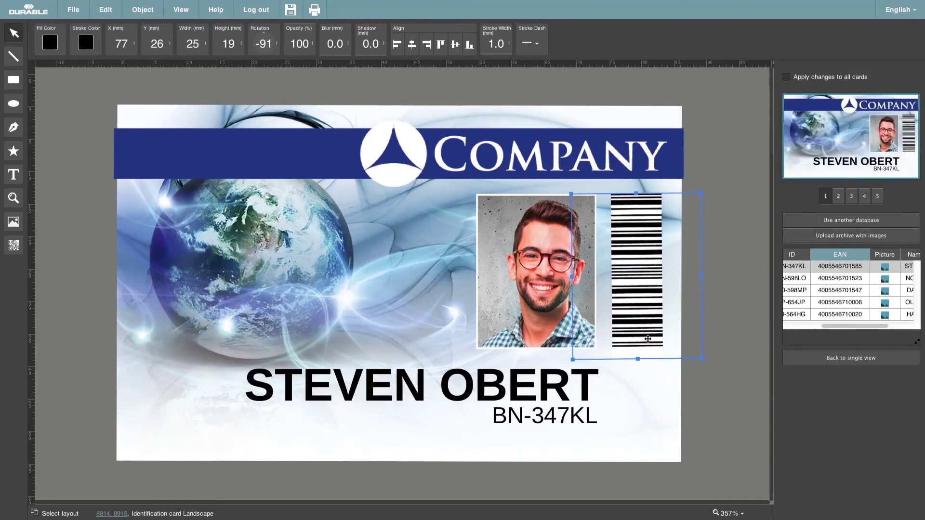
{"action": "left_click", "coordinate": [726, 346]}
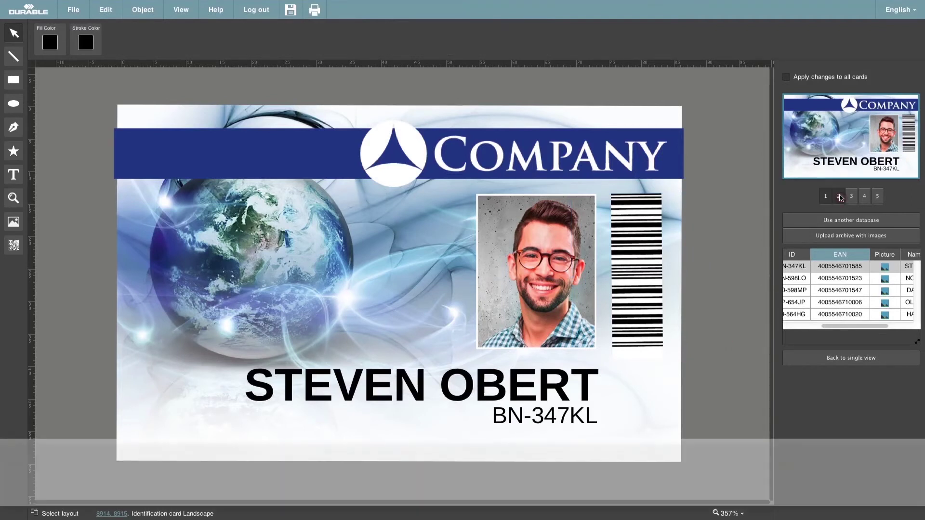
Step: Review the finished design with the vertical barcode on cards 2, 3 and 4
{"action": "left_click", "coordinate": [838, 196]}
{"action": "left_click", "coordinate": [852, 196]}
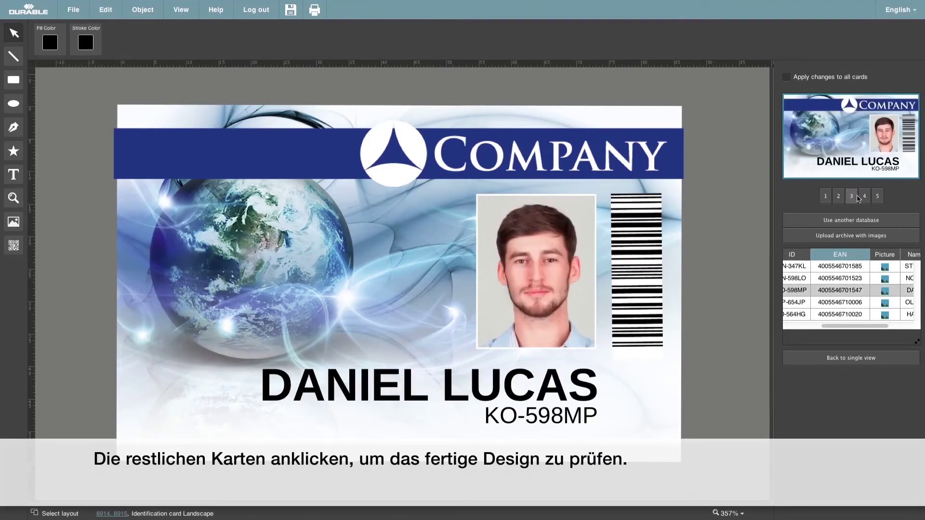
{"action": "left_click", "coordinate": [864, 196]}
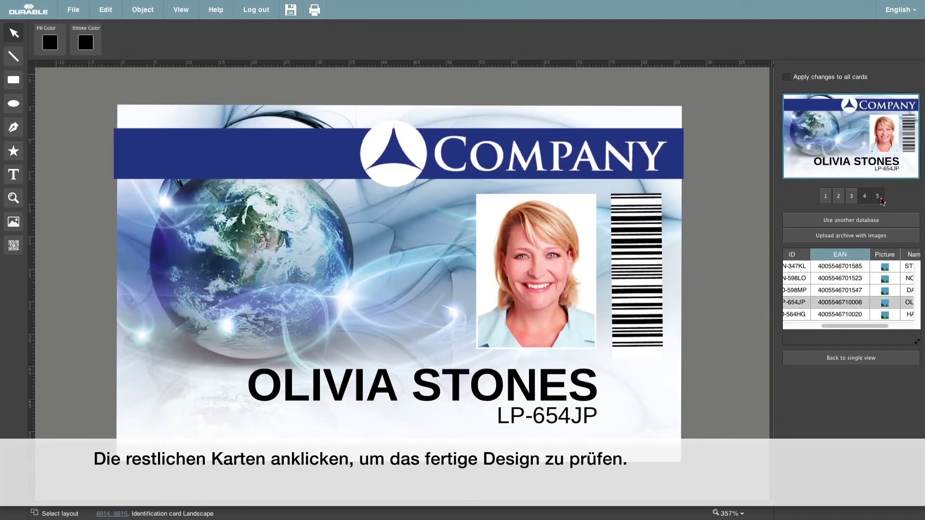
Step: Review the finished design on card 5 and return to card 1
{"action": "left_click", "coordinate": [881, 199]}
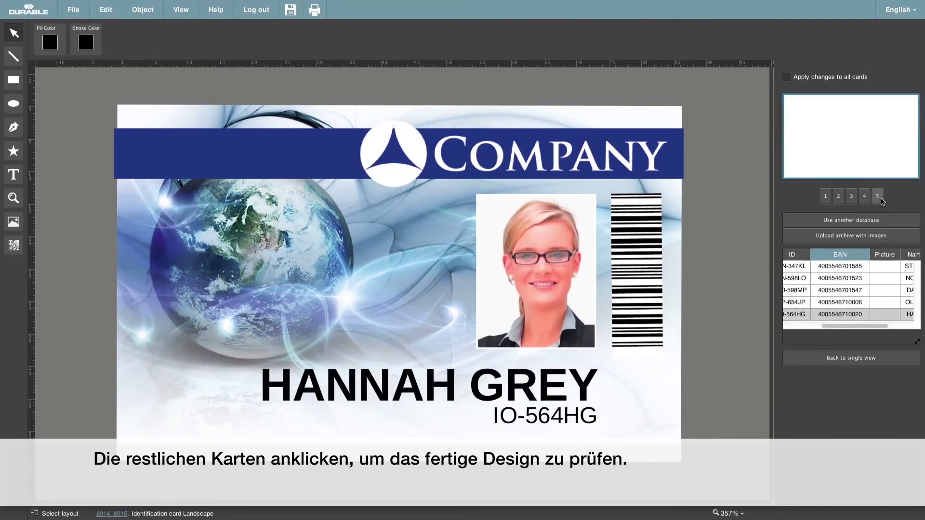
{"action": "left_click", "coordinate": [825, 202]}
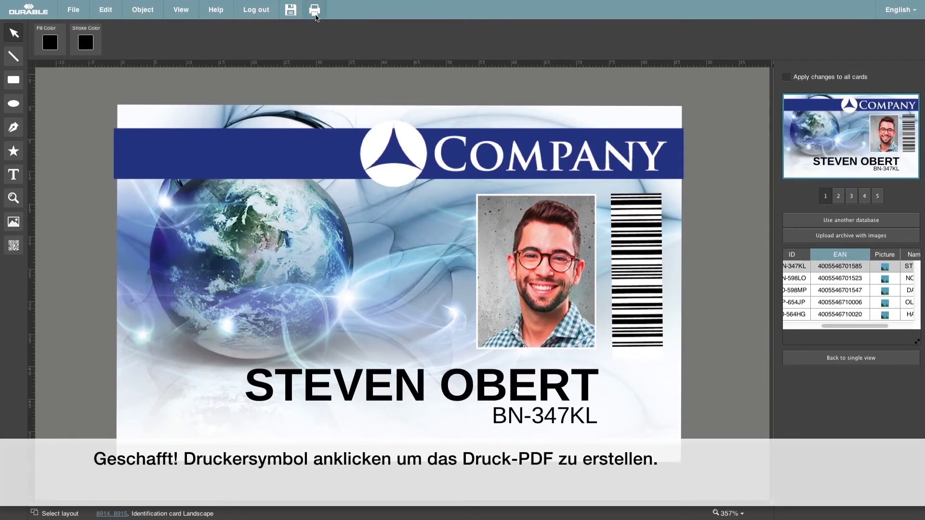
Step: Generate the print PDF of all the identification cards and send the document to print from the browser
{"action": "left_click", "coordinate": [311, 16]}
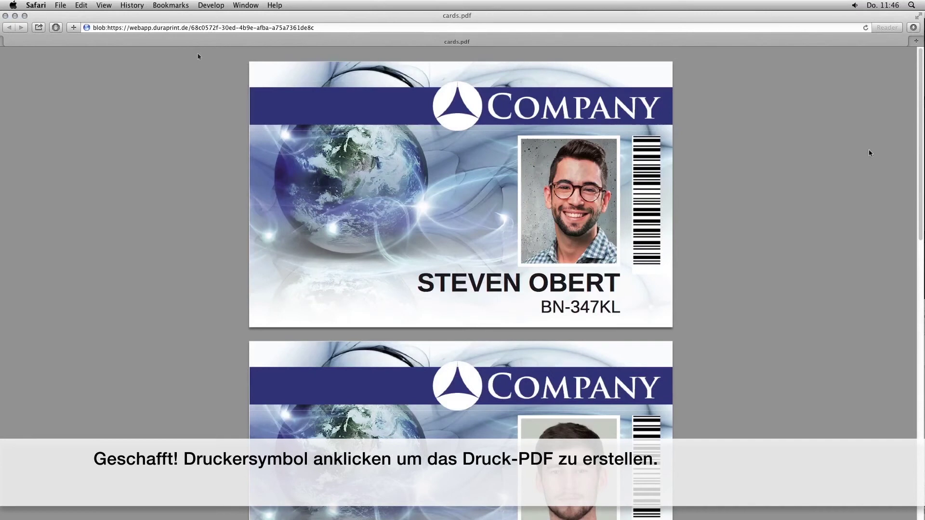
{"action": "left_click_drag", "start_coordinate": [917, 178], "coordinate": [895, 146]}
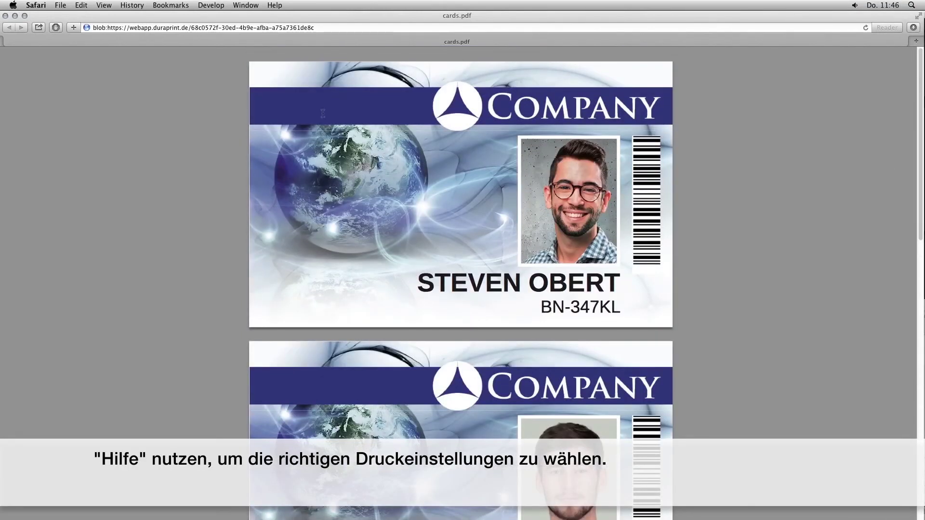
{"action": "left_click", "coordinate": [68, 5]}
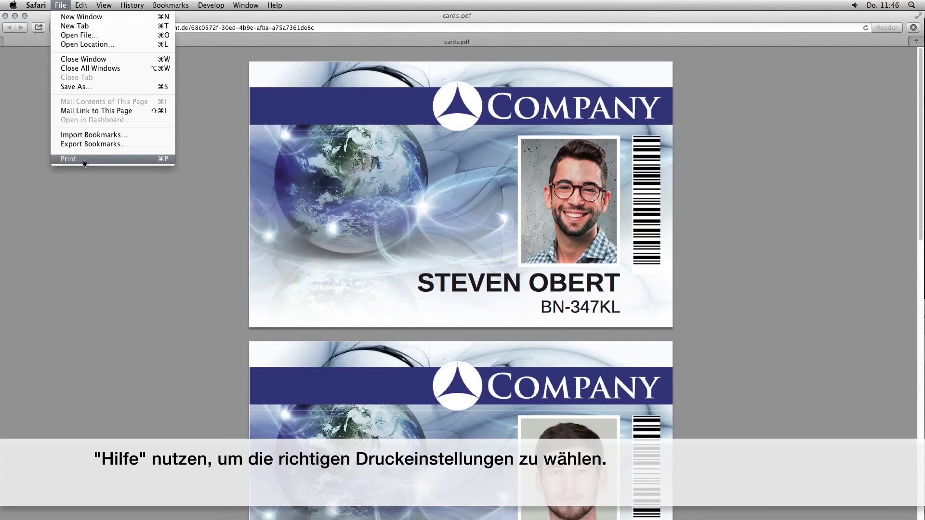
{"action": "left_click", "coordinate": [83, 162]}
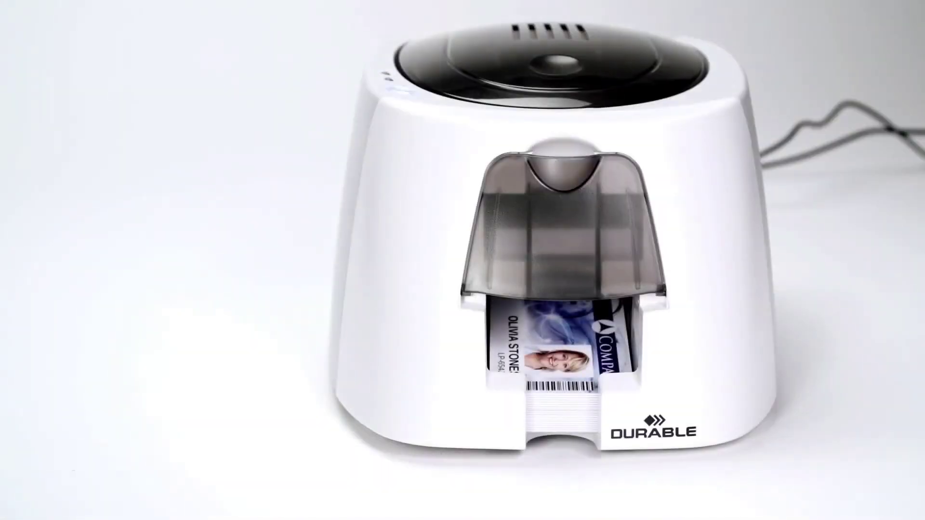